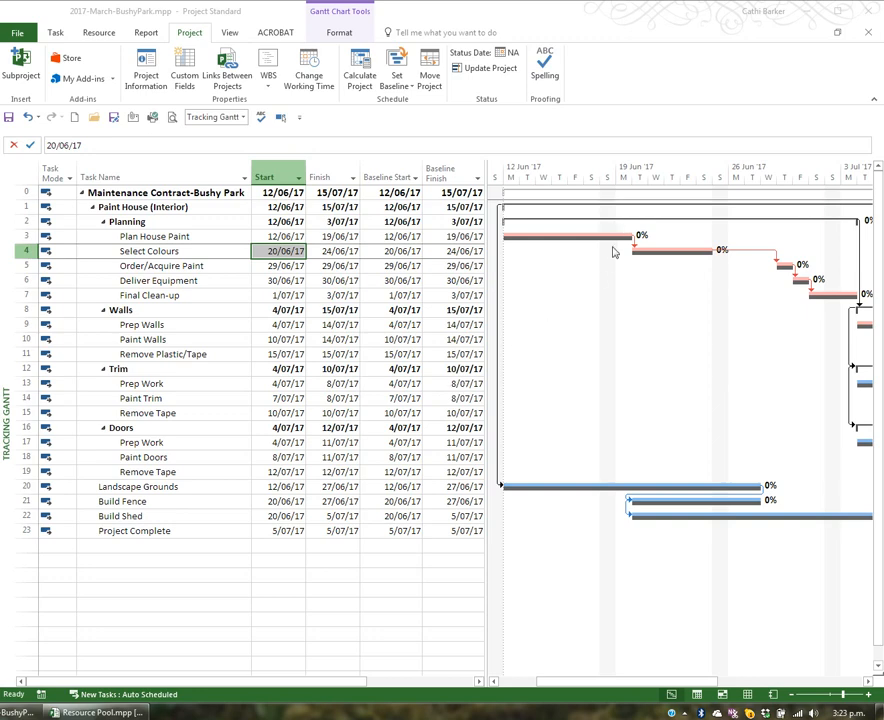
# - Display the project in the Tracking Gantt view with the Tracking table applied
pyautogui.click(243, 117)
pyautogui.click(227, 290)
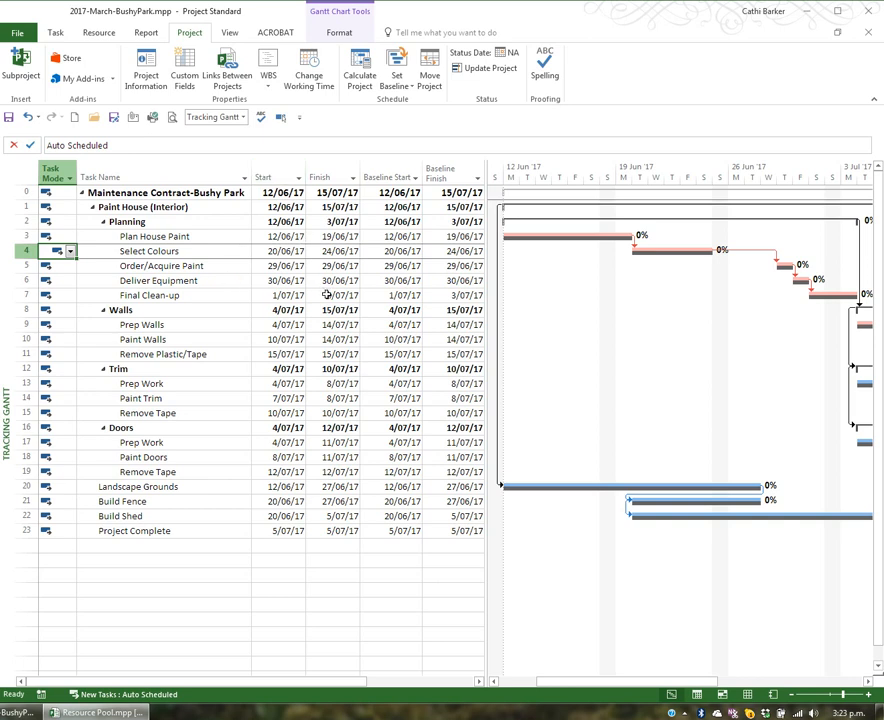
pyautogui.click(232, 34)
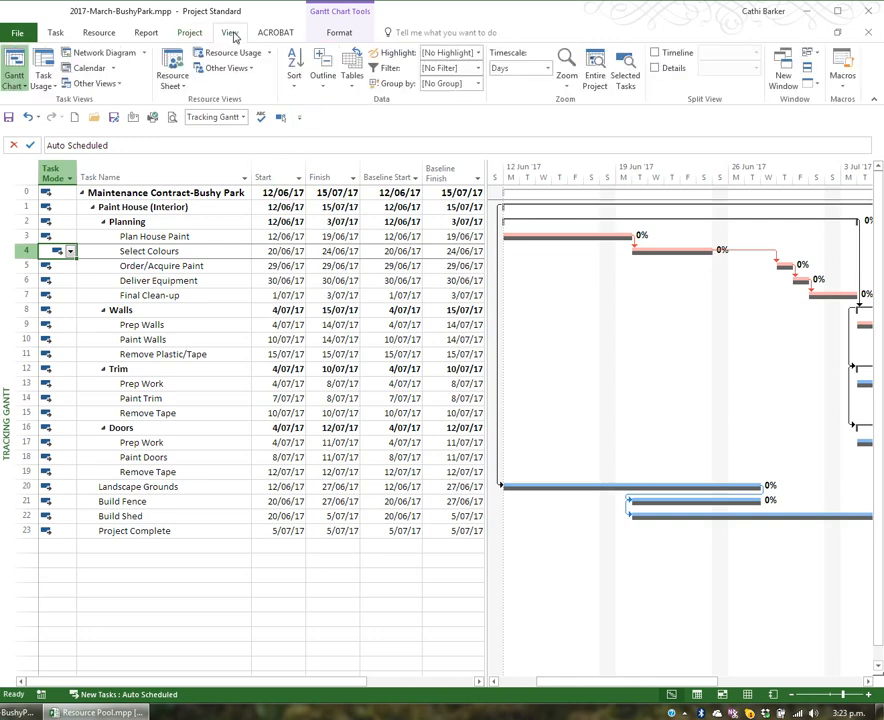
pyautogui.click(352, 68)
pyautogui.click(378, 180)
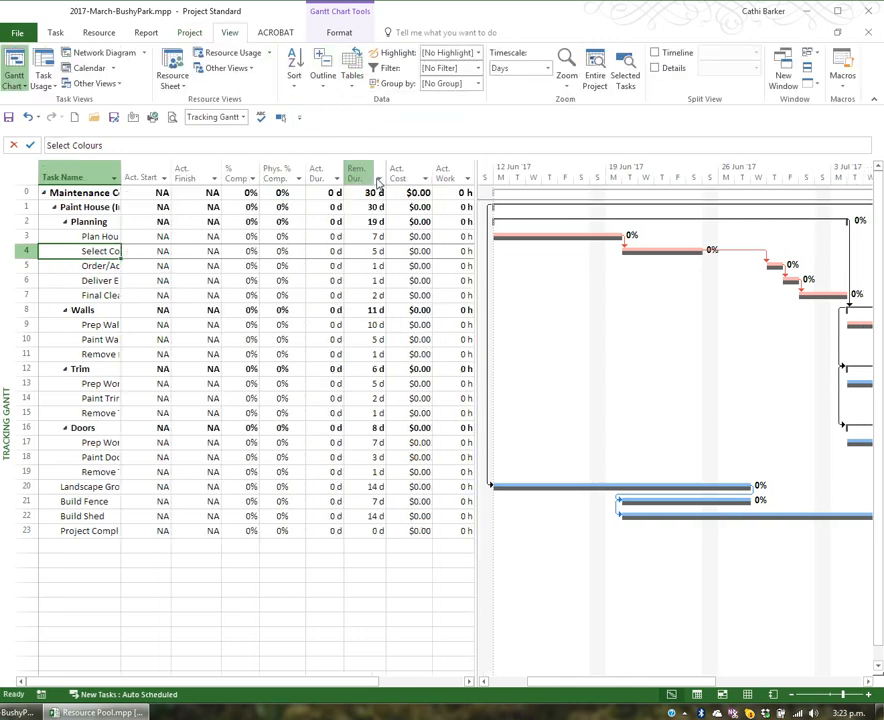
# - Fit the Task Name column to its text, enlarge the table area to show more columns, and hide the Phys. % Comp. column
pyautogui.doubleClick(121, 174)
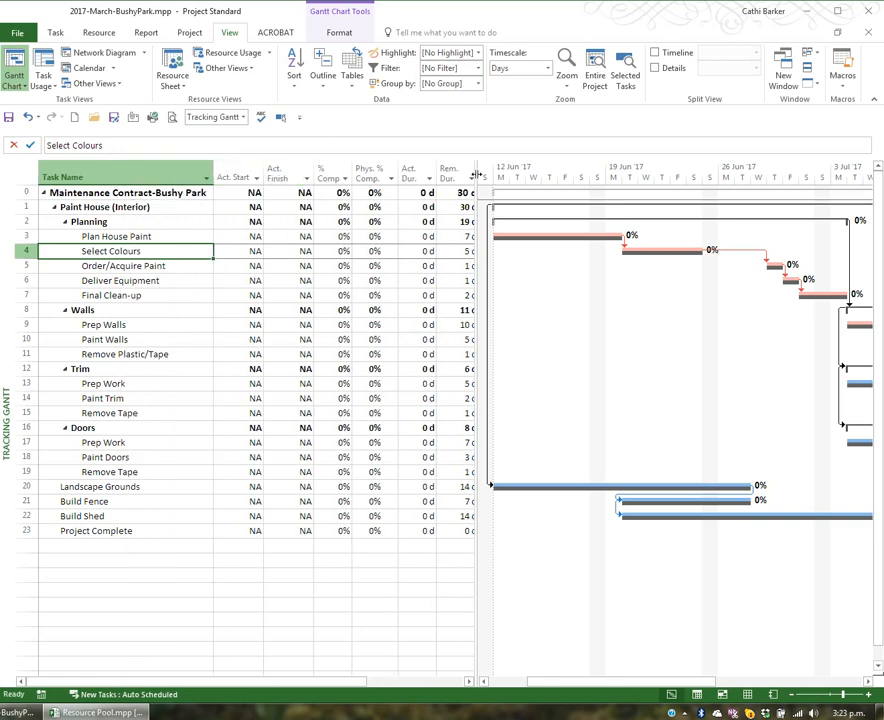
pyautogui.moveTo(477, 174); pyautogui.dragTo(590, 179)
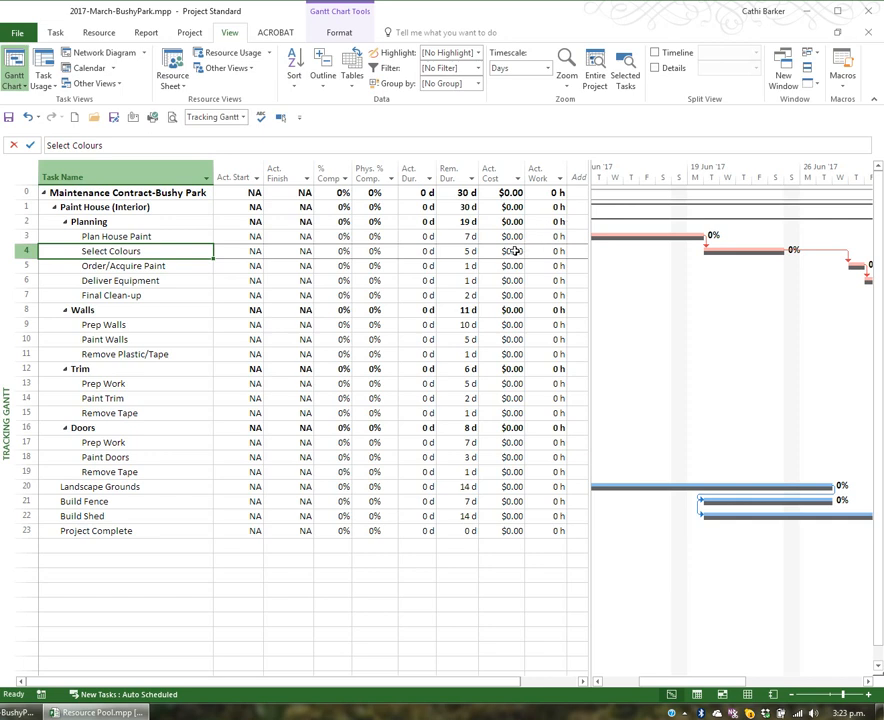
pyautogui.rightClick(372, 174)
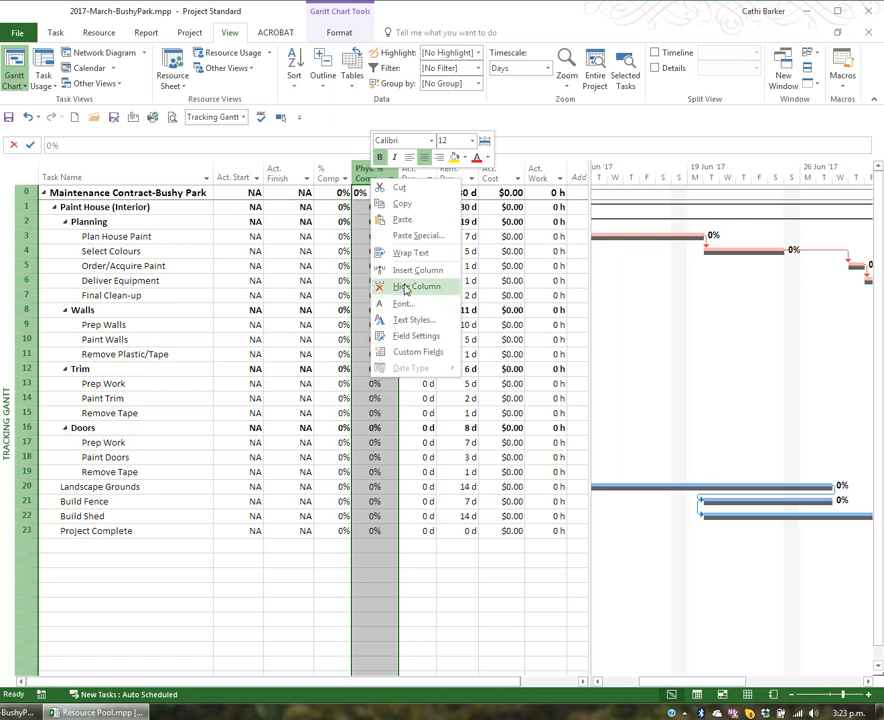
pyautogui.click(405, 289)
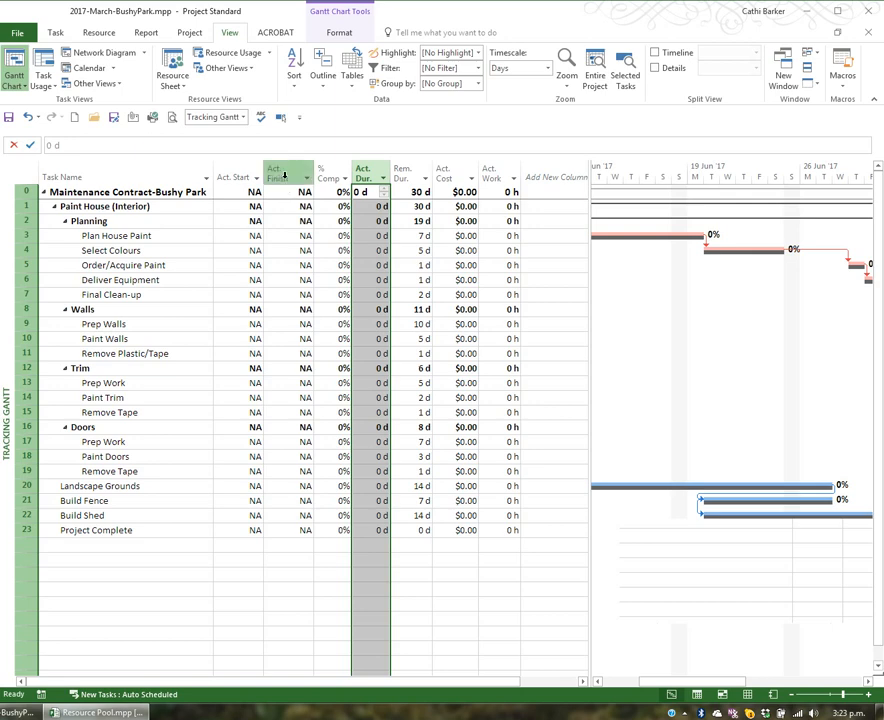
# - Insert a Baseline Start column between the Act. Start and Act. Finish columns
pyautogui.rightClick(290, 178)
pyautogui.click(340, 272)
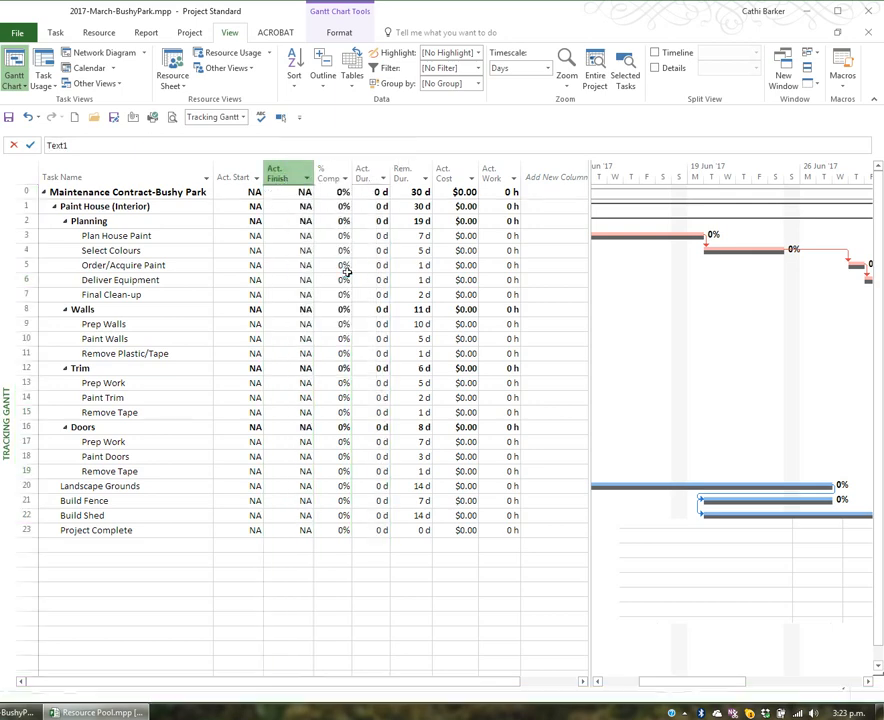
pyautogui.write('baseline Budget Cost')
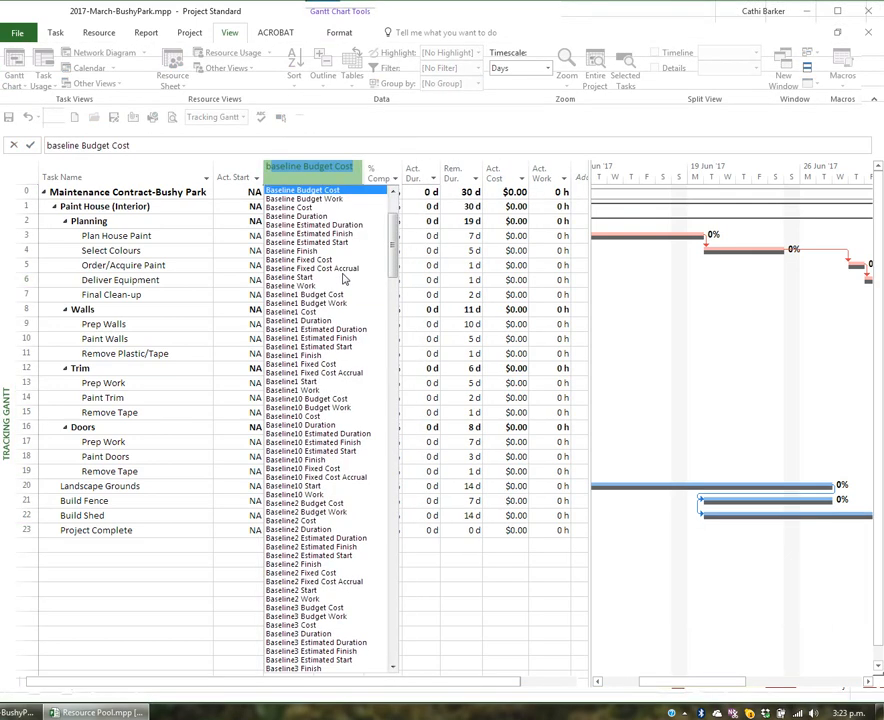
pyautogui.click(330, 277)
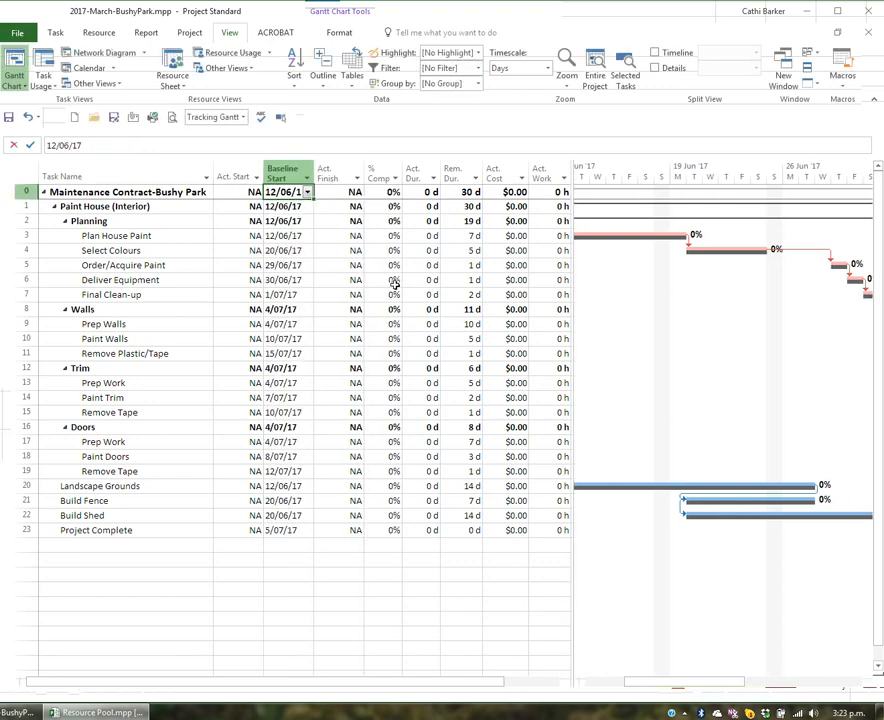
# - Insert a Baseline Finish column before % Comp. and widen it so the full dates fit
pyautogui.rightClick(378, 169)
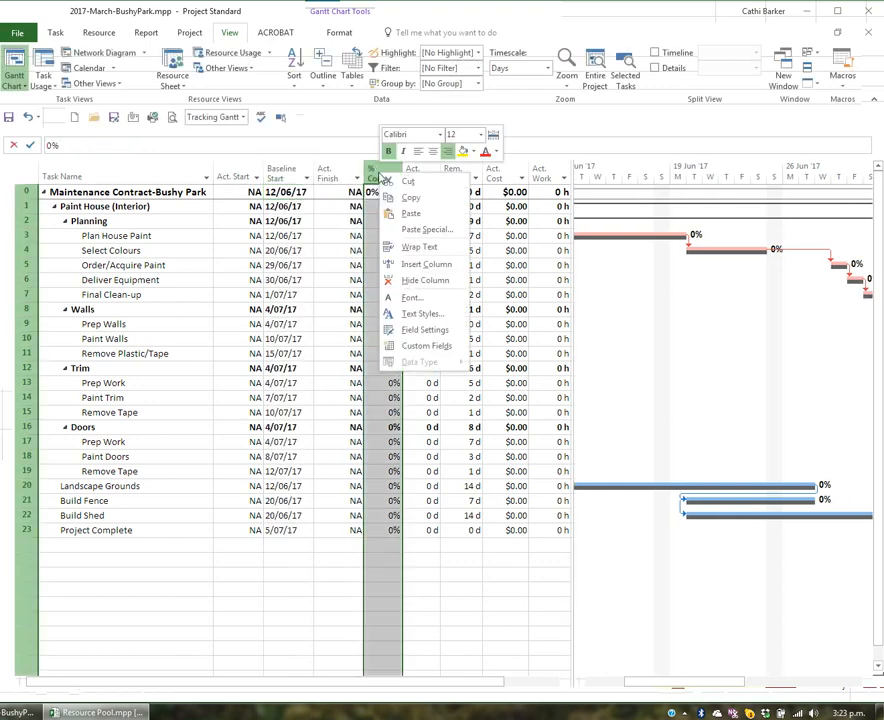
pyautogui.click(426, 265)
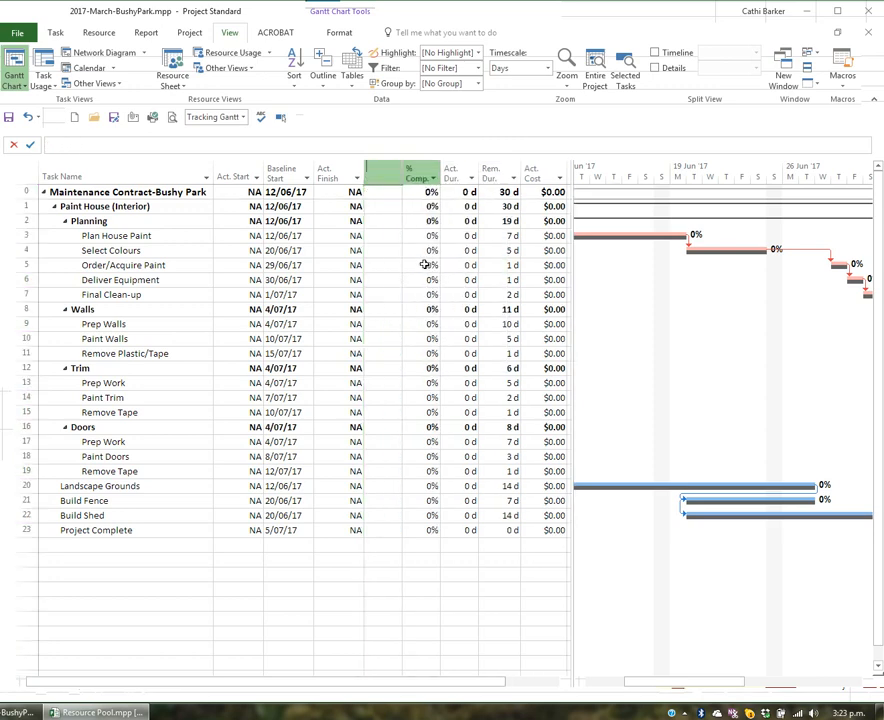
pyautogui.write('baseline Budget Cost')
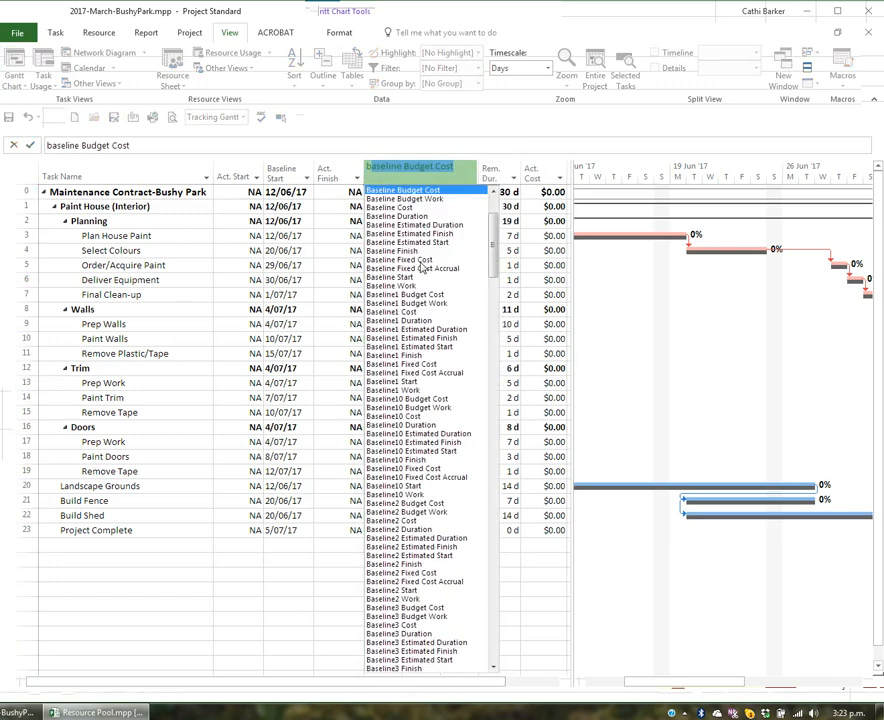
pyautogui.click(420, 252)
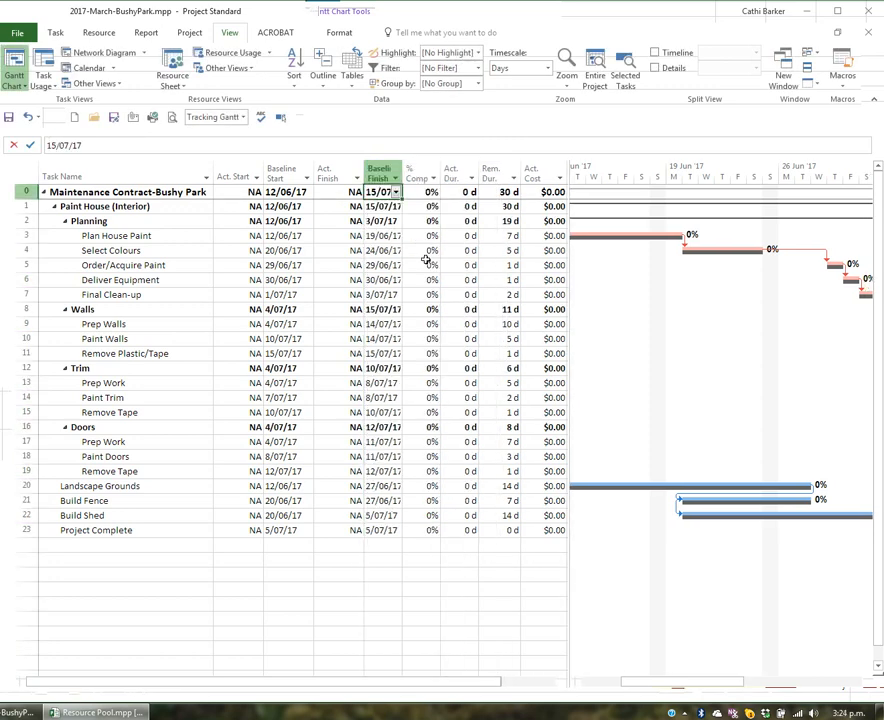
pyautogui.moveTo(403, 168); pyautogui.dragTo(411, 168)
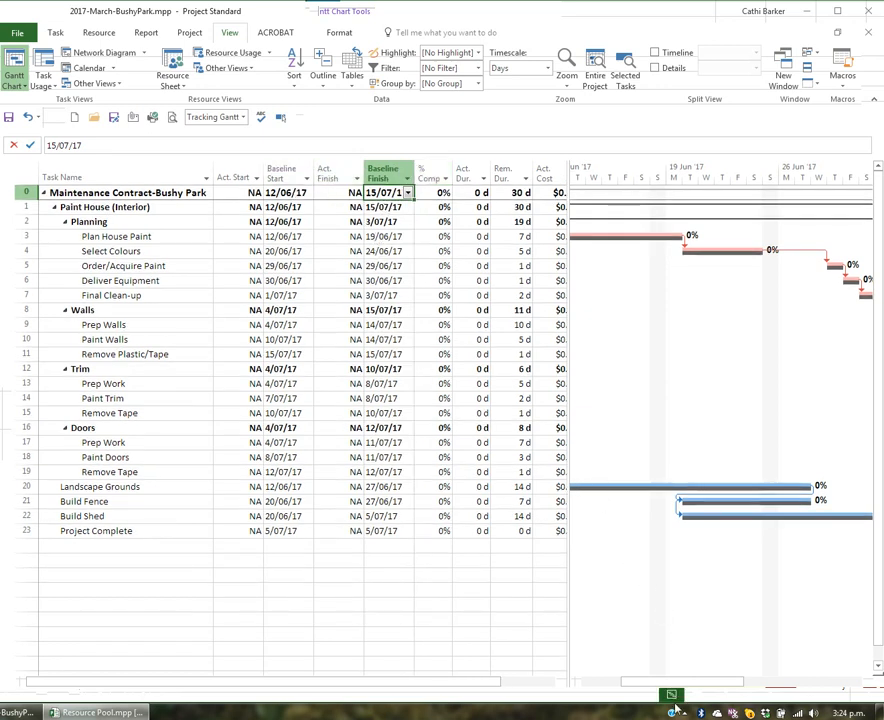
# - Mark all five Planning subtasks, from Plan House Paint to Final Clean-up, as 100% complete
pyautogui.moveTo(662, 681); pyautogui.dragTo(644, 684)
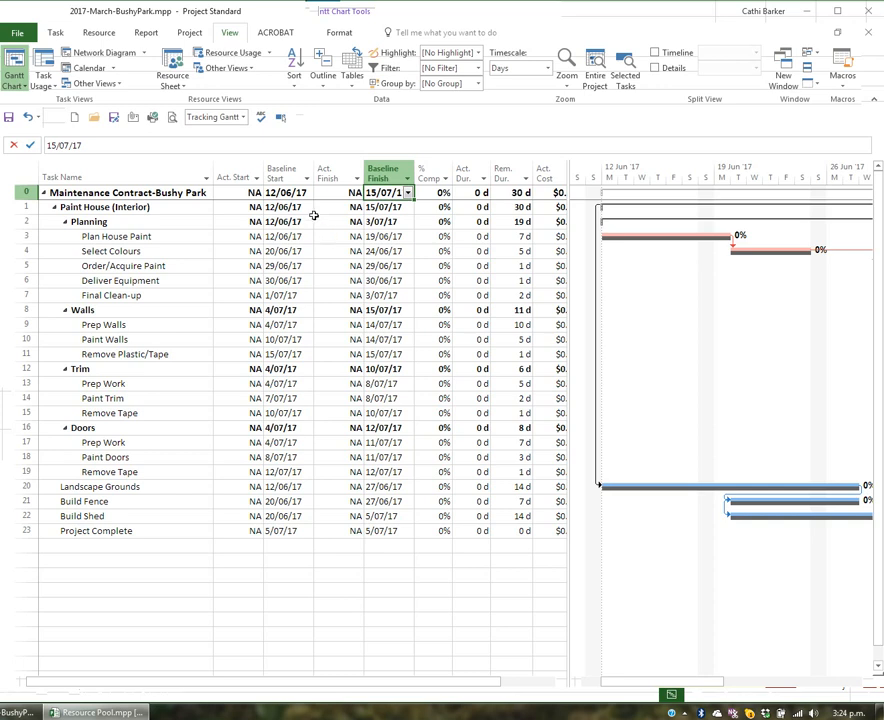
pyautogui.moveTo(125, 236); pyautogui.dragTo(122, 292)
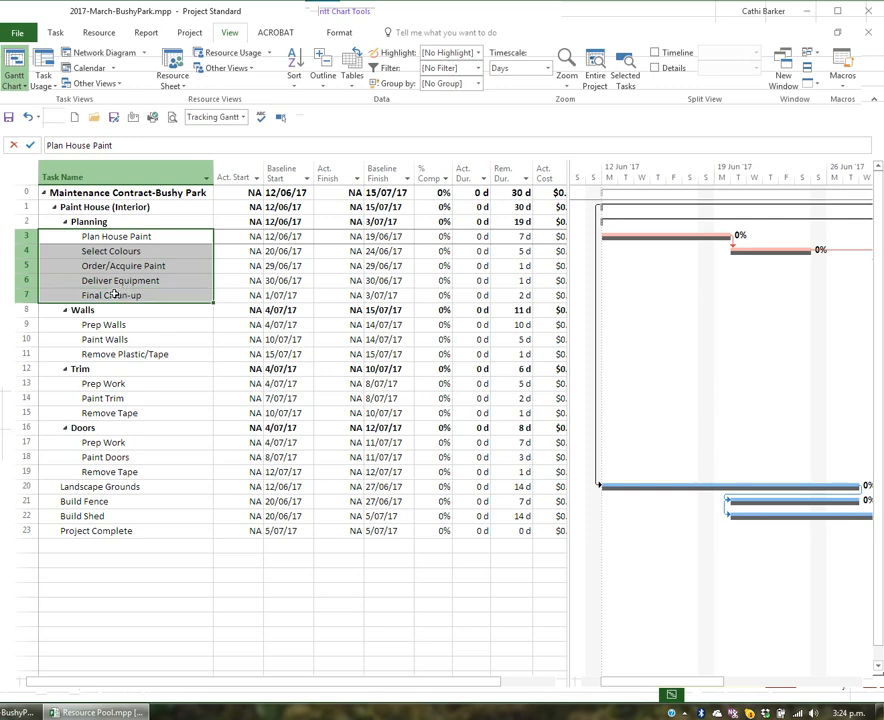
pyautogui.click(55, 33)
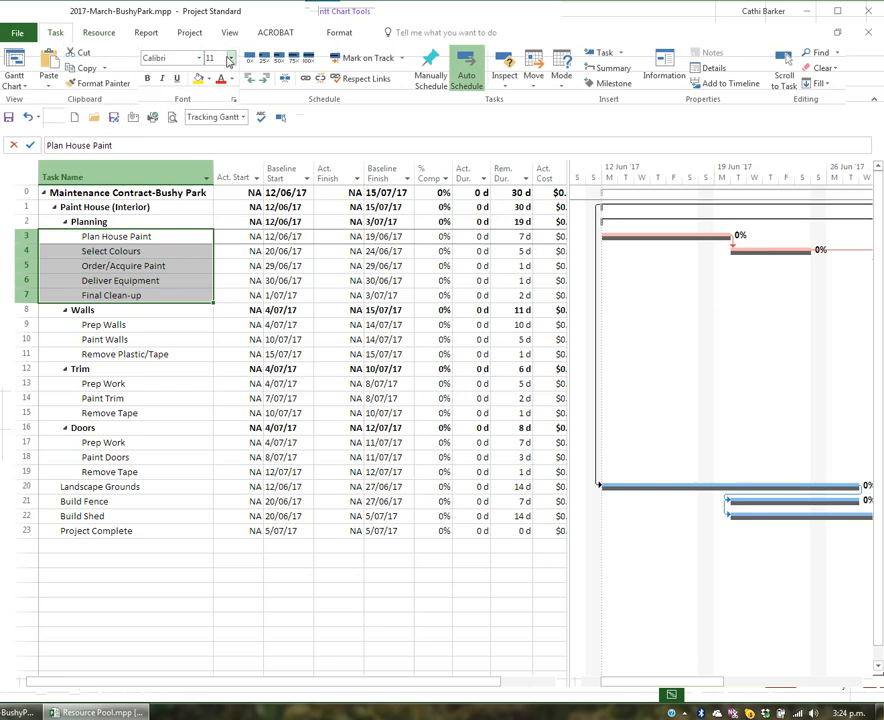
pyautogui.click(309, 59)
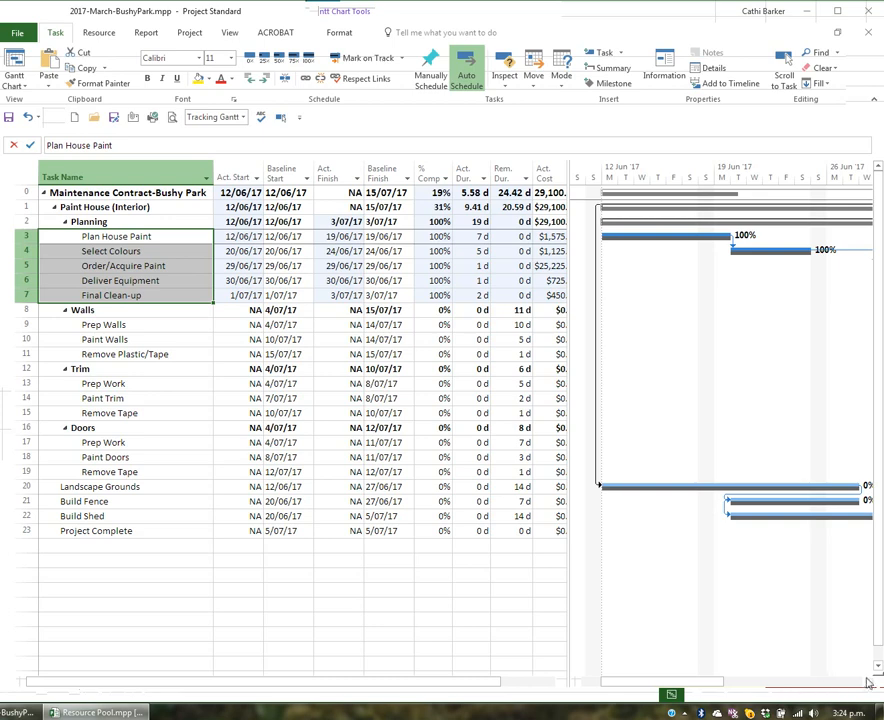
# - Mark Prep Walls and the Prep Work tasks under Trim and Doors as 50% complete
pyautogui.moveTo(868, 684); pyautogui.dragTo(868, 684)
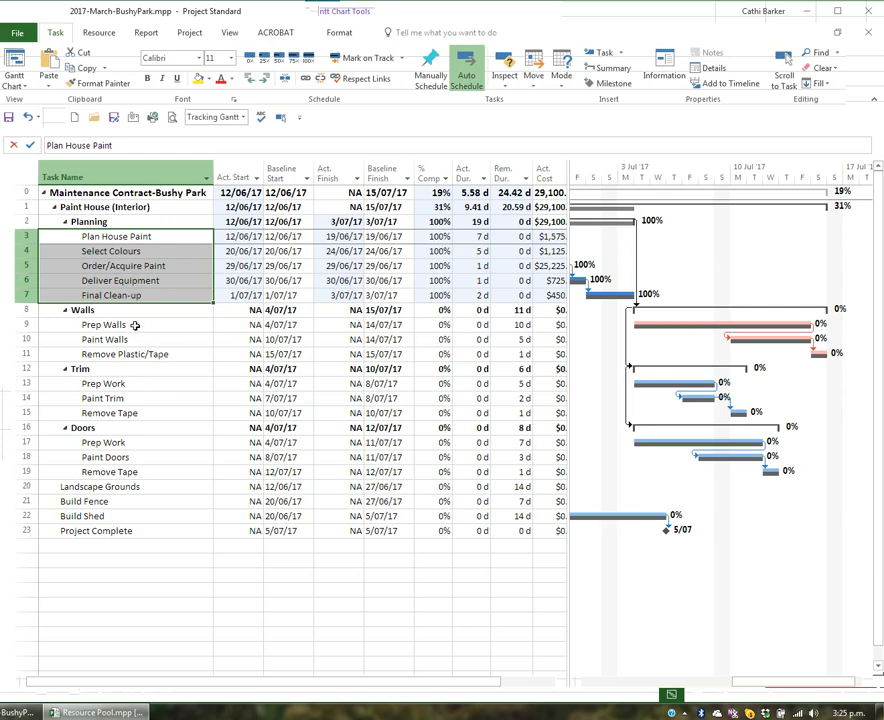
pyautogui.click(134, 325)
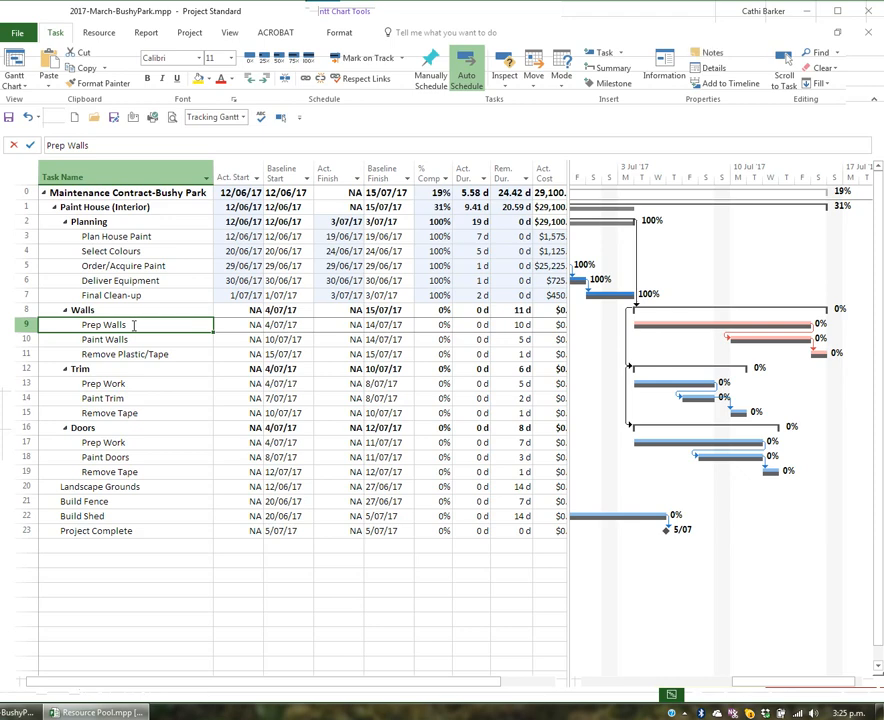
pyautogui.keyDown('ctrl'); pyautogui.click(150, 385); pyautogui.keyUp('ctrl')
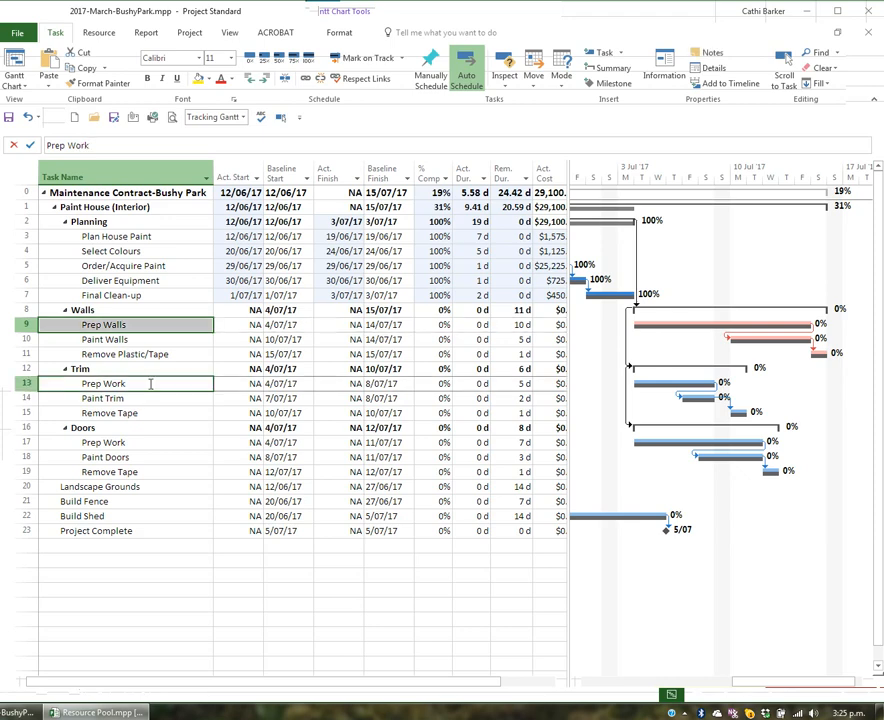
pyautogui.keyDown('ctrl'); pyautogui.click(164, 442); pyautogui.keyUp('ctrl')
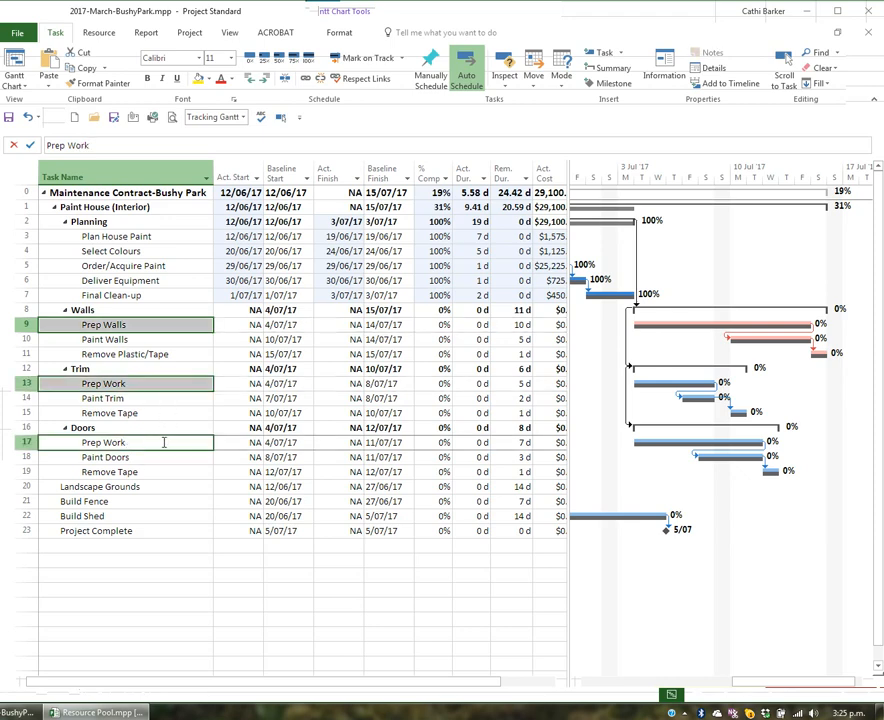
pyautogui.click(280, 58)
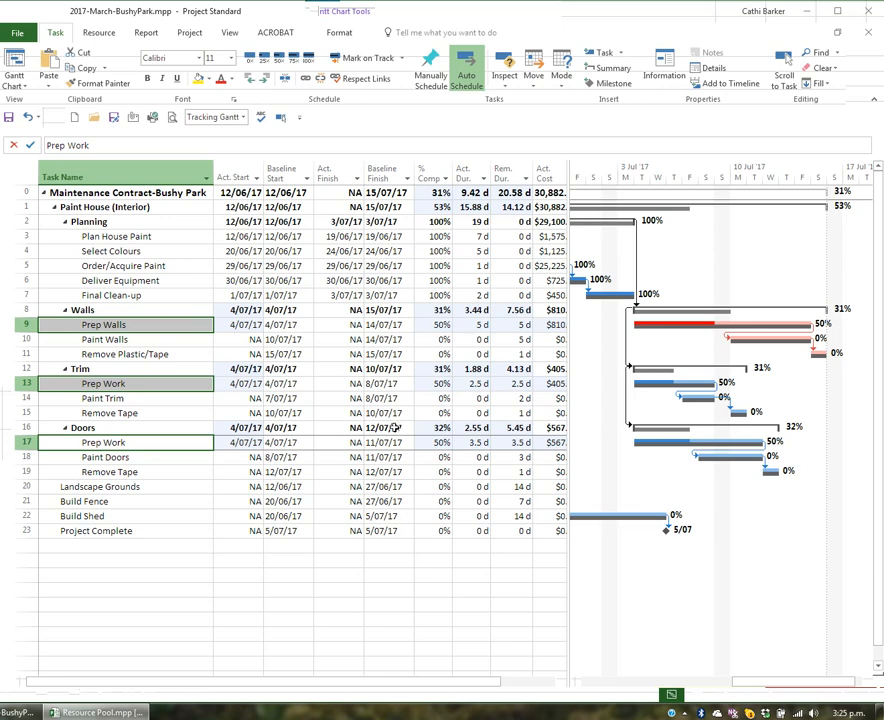
# - Set the actual start date of the Landscape Grounds task to 20/06/17
pyautogui.click(575, 683)
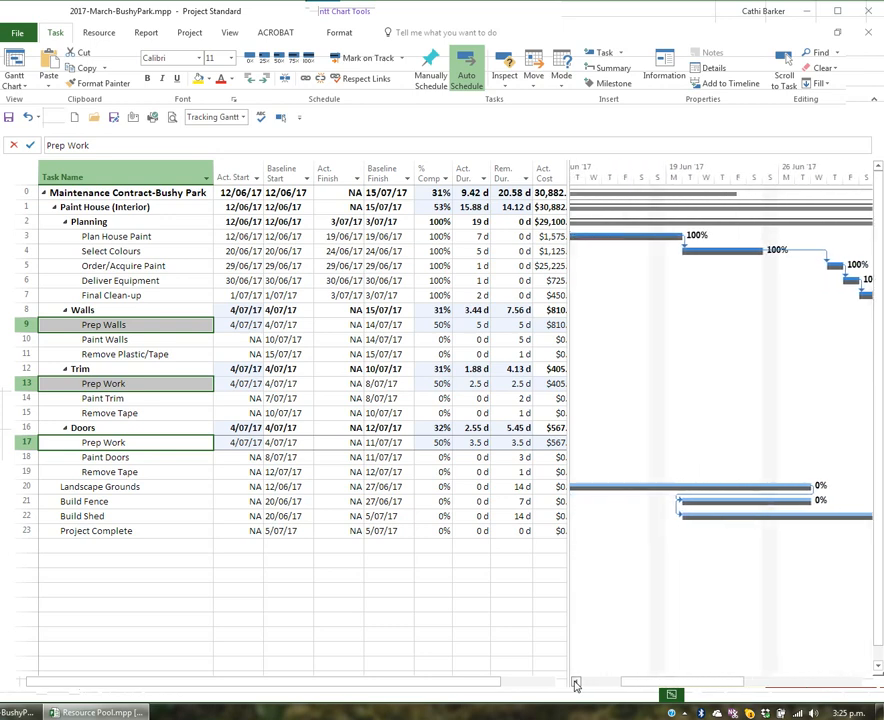
pyautogui.moveTo(575, 683); pyautogui.dragTo(575, 683)
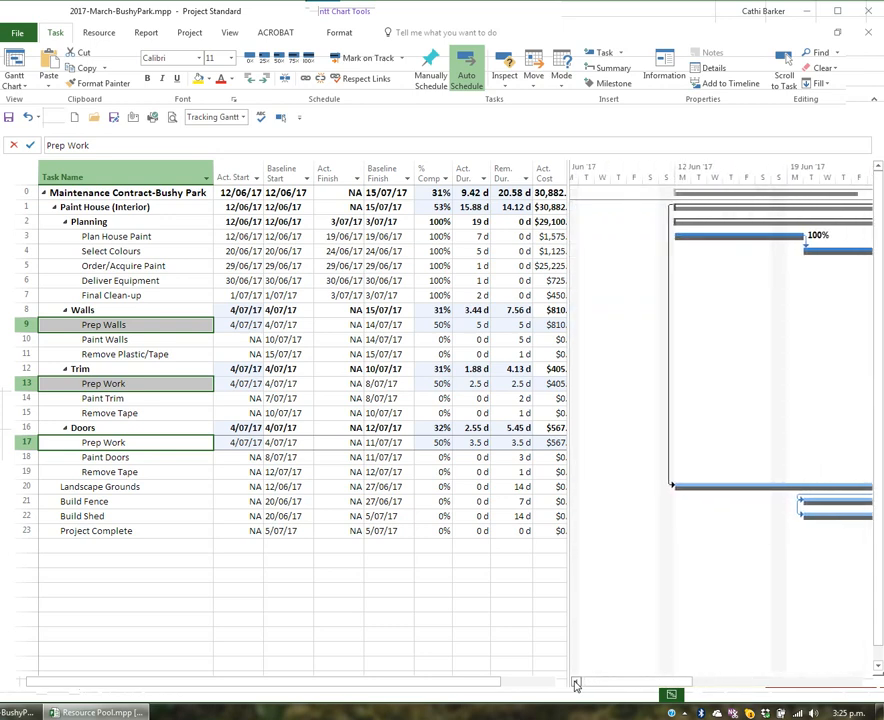
pyautogui.click(154, 486)
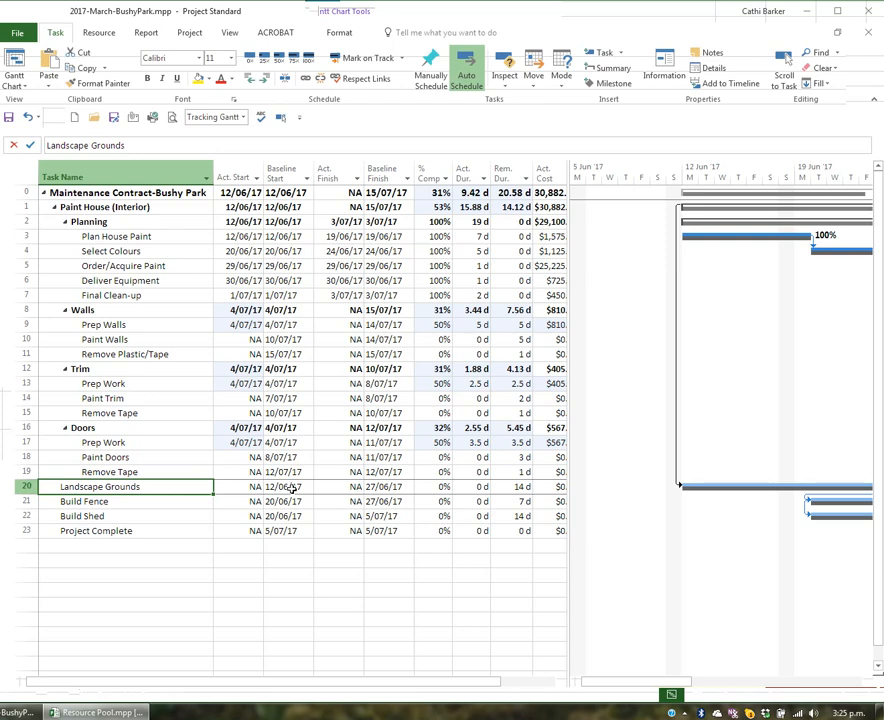
pyautogui.click(243, 487)
pyautogui.click(256, 486)
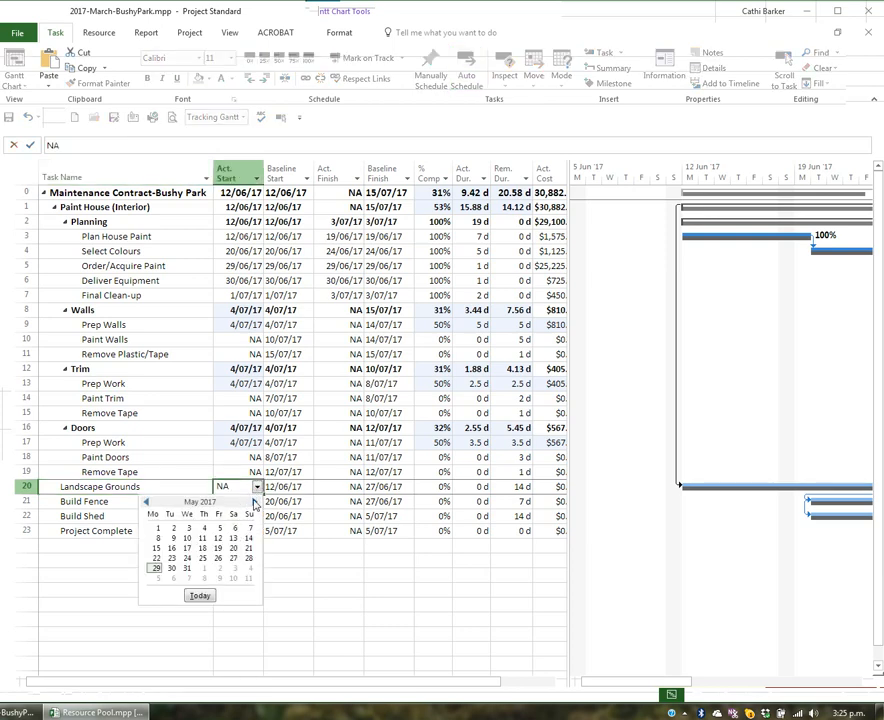
pyautogui.click(255, 502)
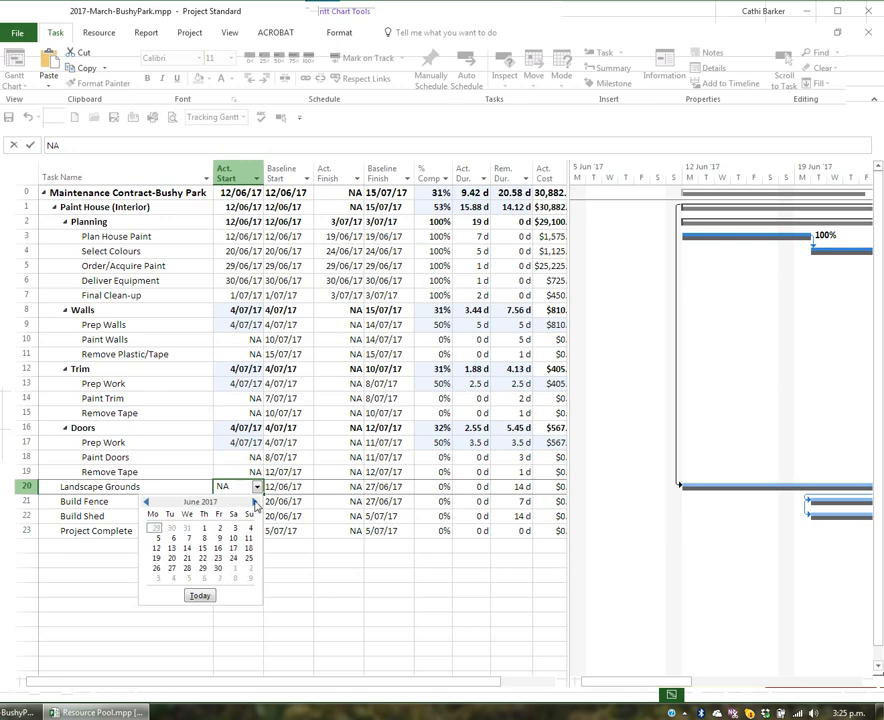
pyautogui.click(171, 558)
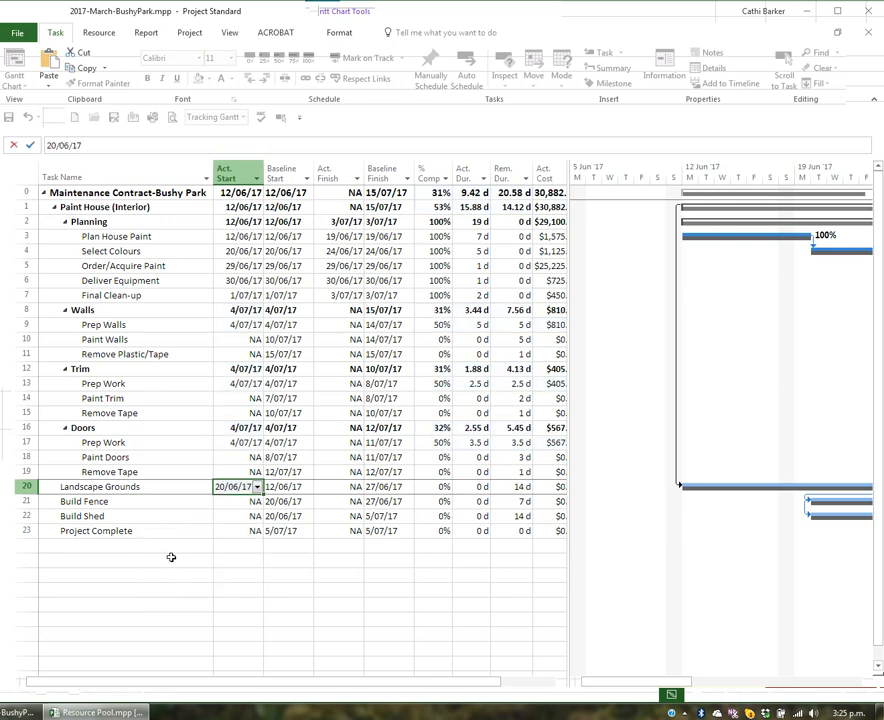
# - Set the percent complete of the Landscape Grounds task to 20%
pyautogui.moveTo(684, 683); pyautogui.dragTo(704, 685)
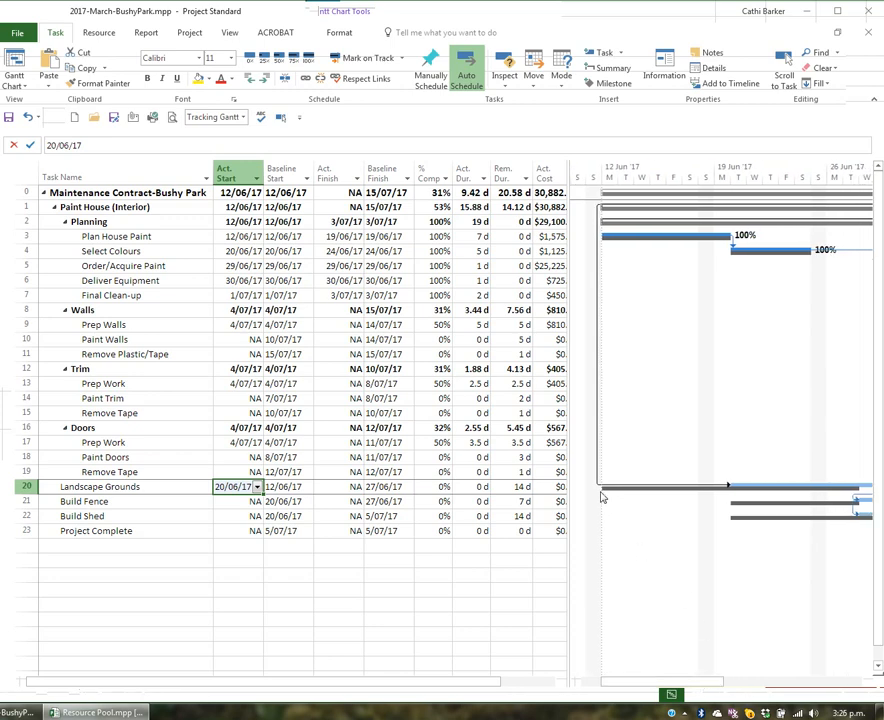
pyautogui.moveTo(706, 685); pyautogui.dragTo(726, 684)
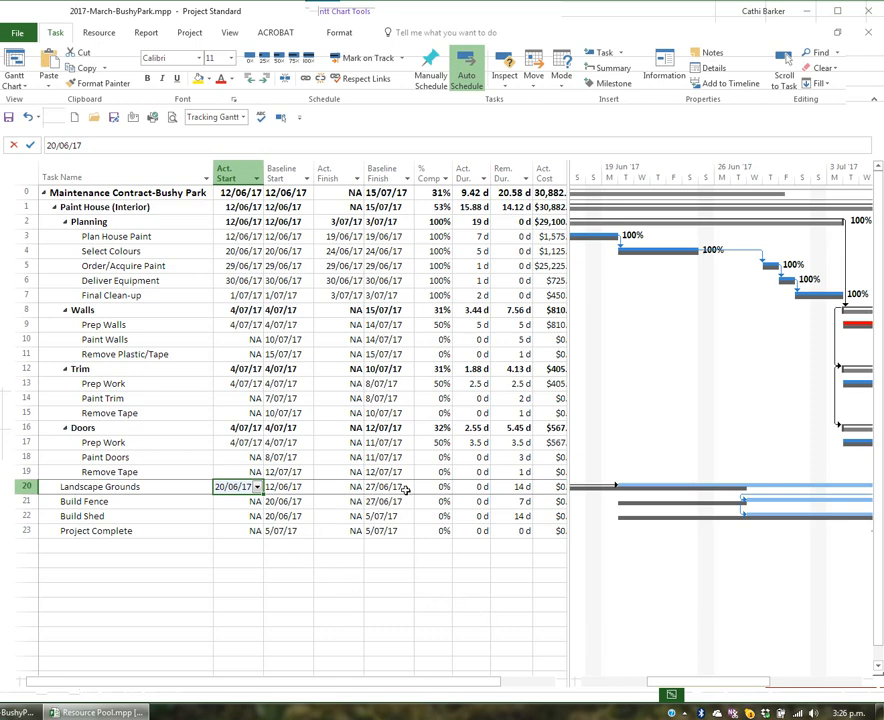
pyautogui.click(437, 487)
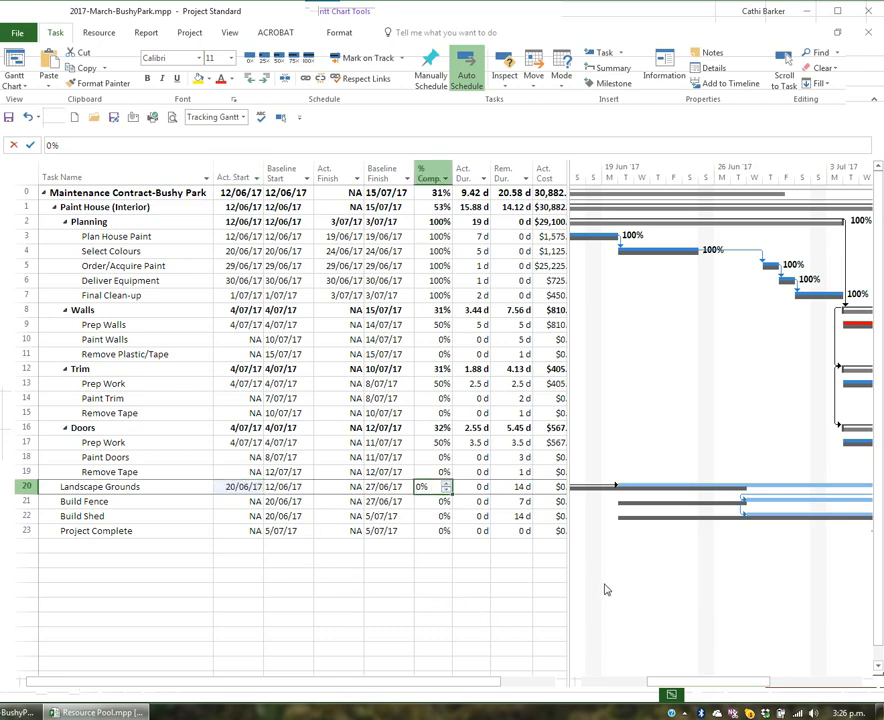
pyautogui.write('20')
pyautogui.press('Return')
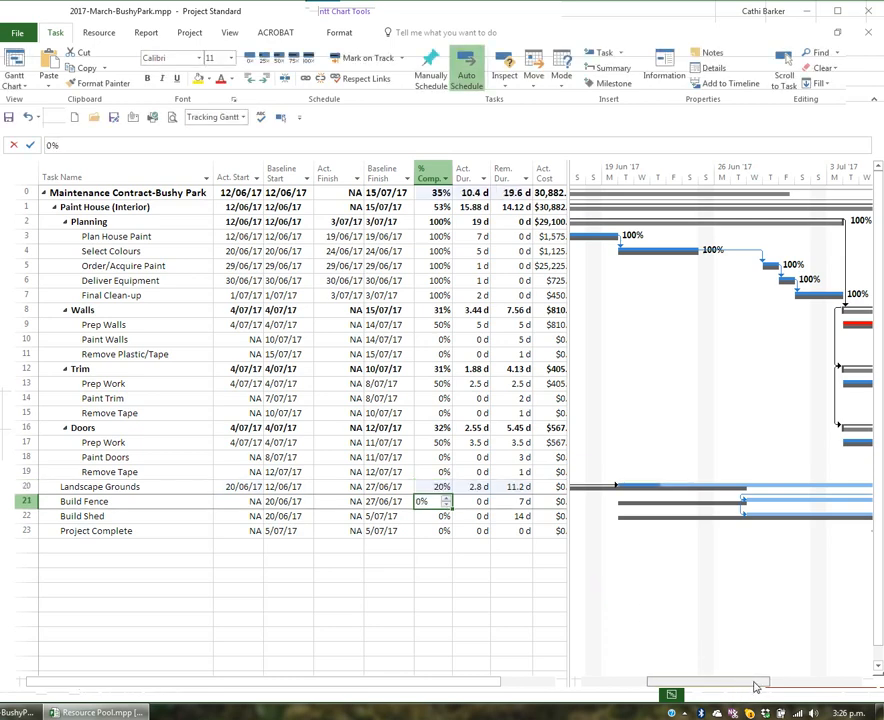
pyautogui.moveTo(752, 682); pyautogui.dragTo(793, 682)
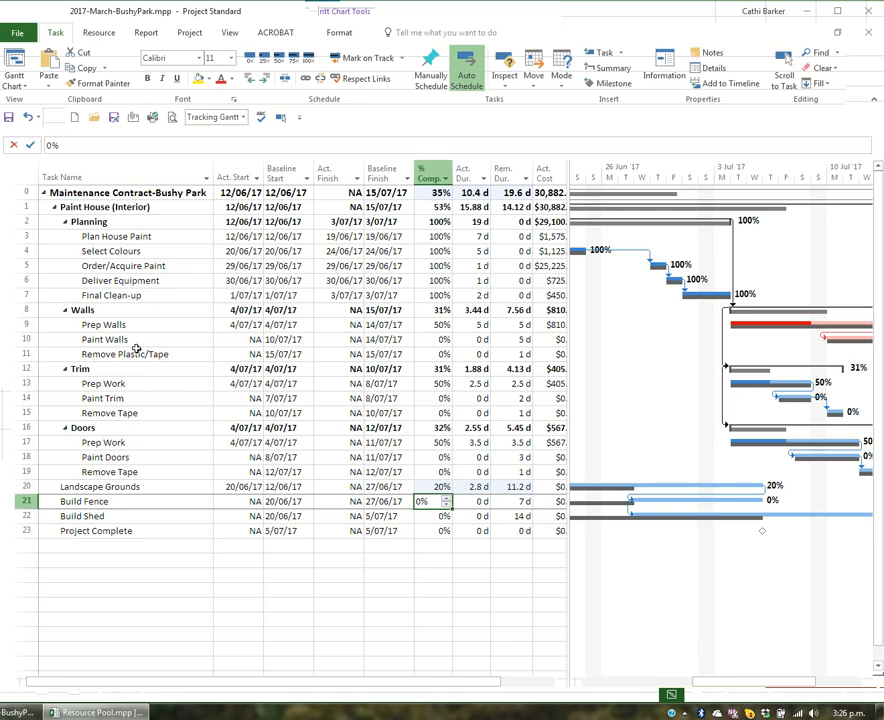
# - Mark Paint Walls and Remove Plastic/Tape as 25% complete, and Paint Trim, Paint Doors and both Remove Tape tasks as 50% complete
pyautogui.moveTo(122, 339); pyautogui.dragTo(128, 354)
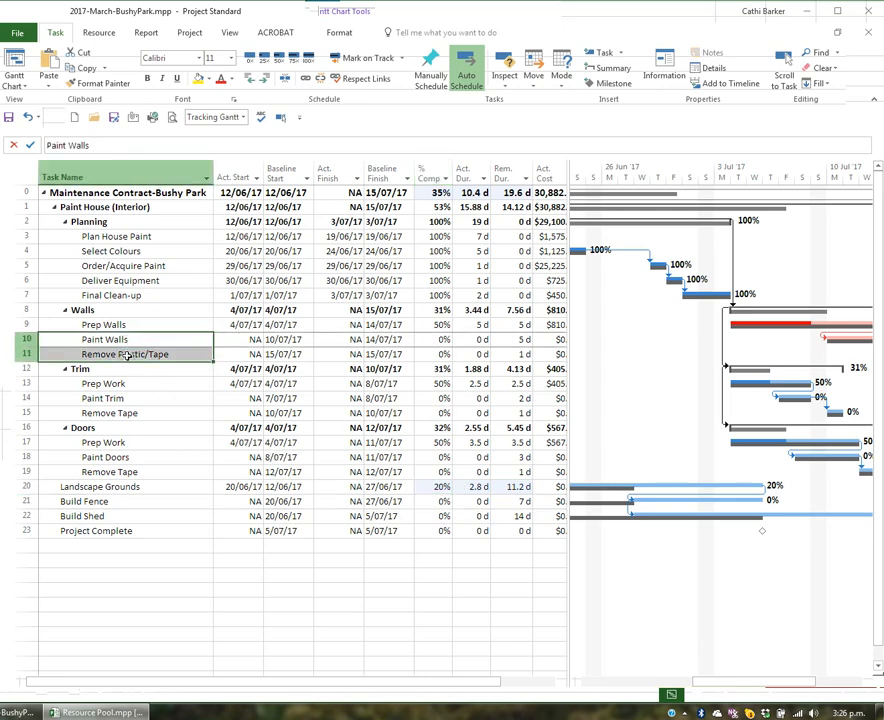
pyautogui.click(265, 58)
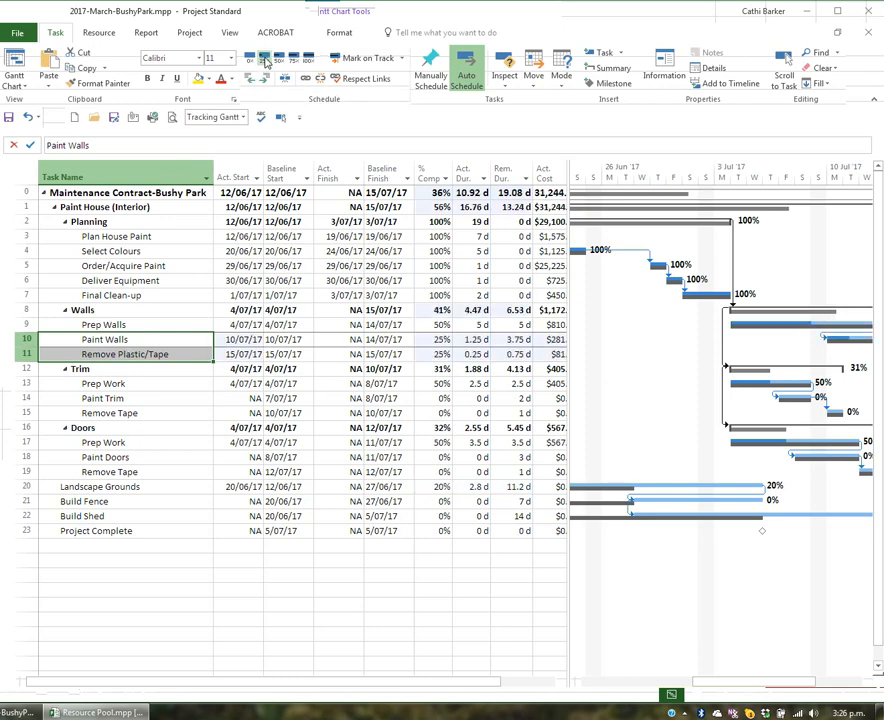
pyautogui.moveTo(122, 398); pyautogui.dragTo(122, 413)
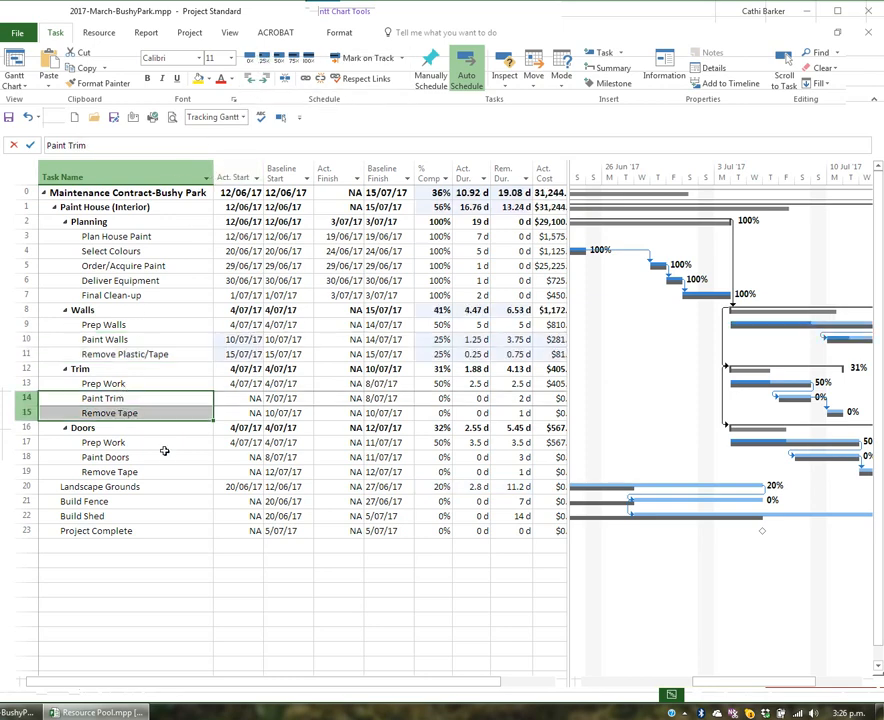
pyautogui.moveTo(138, 456); pyautogui.dragTo(137, 471)
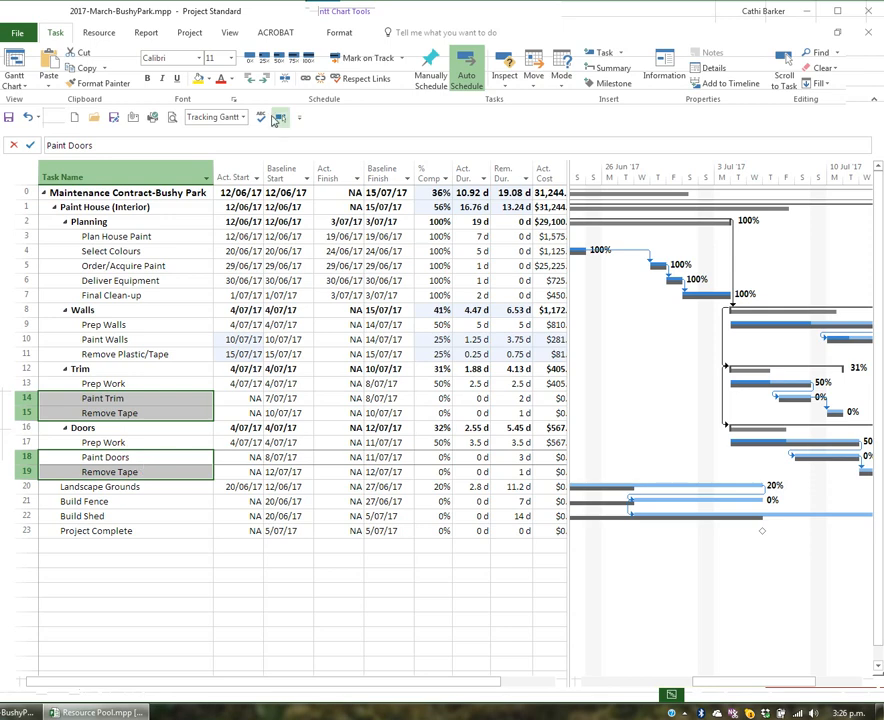
pyautogui.click(281, 59)
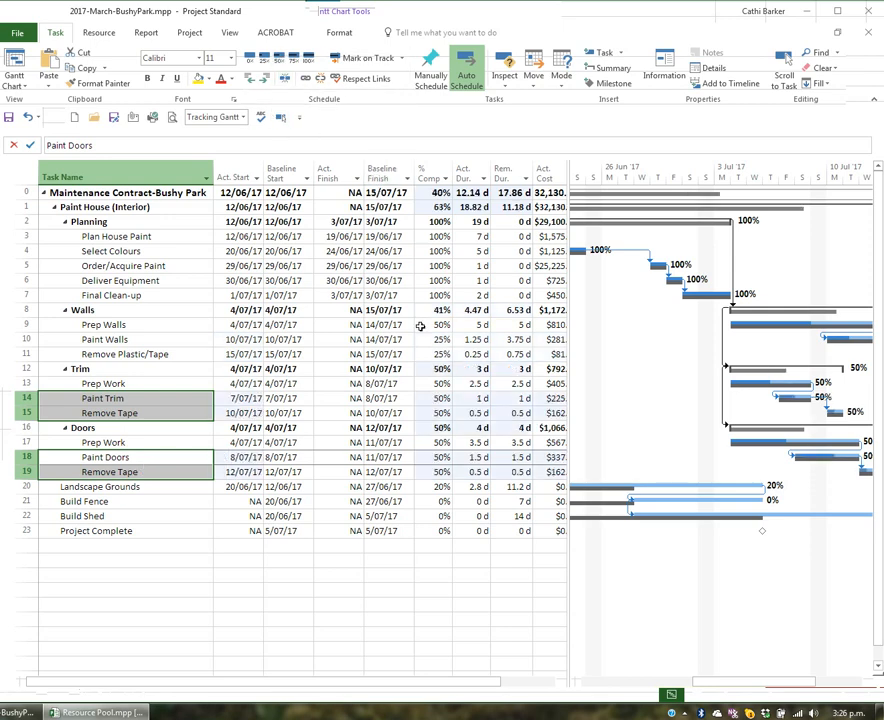
# - Set the project status date to 8/07/17
pyautogui.moveTo(748, 687); pyautogui.dragTo(795, 689)
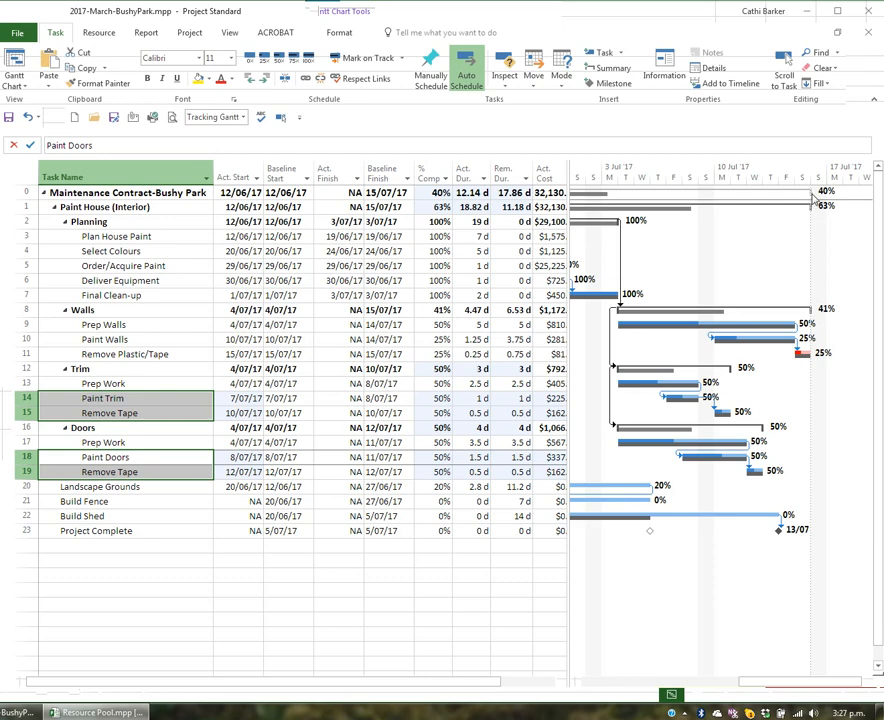
pyautogui.moveTo(812, 197)
pyautogui.click(193, 36)
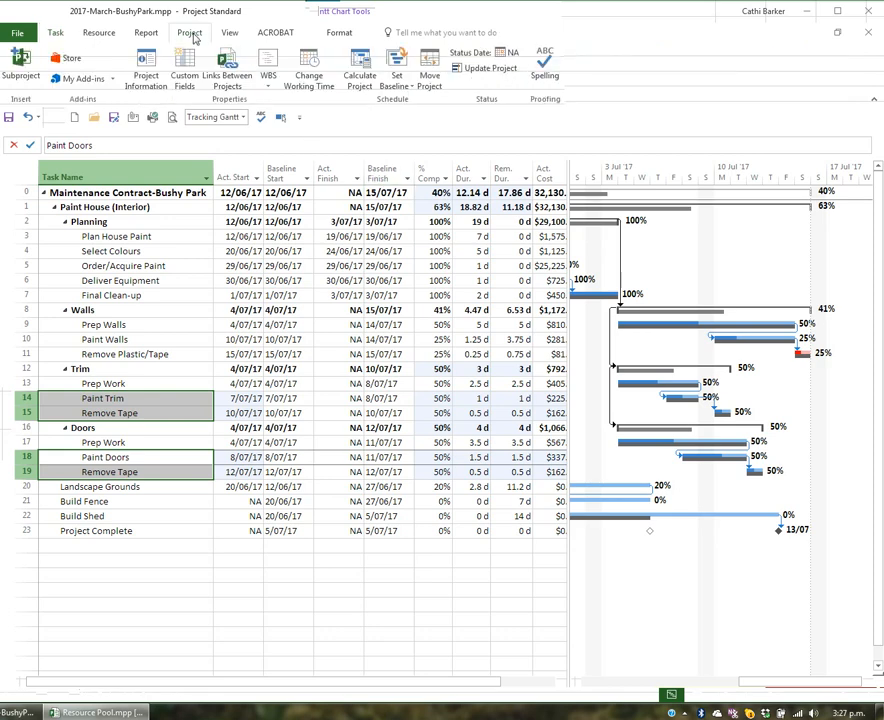
pyautogui.click(514, 55)
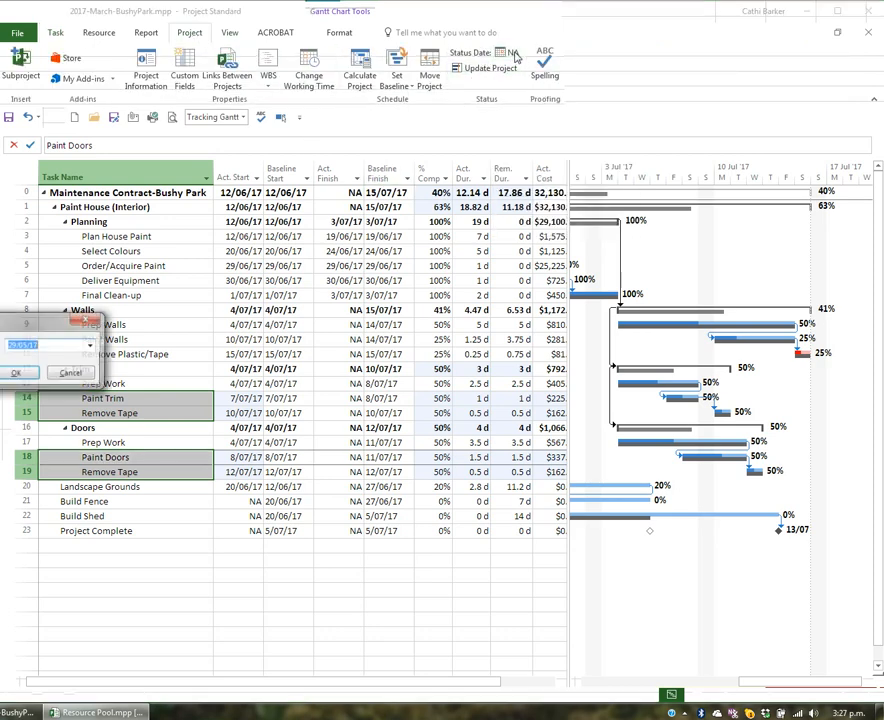
pyautogui.moveTo(60, 325); pyautogui.dragTo(434, 330)
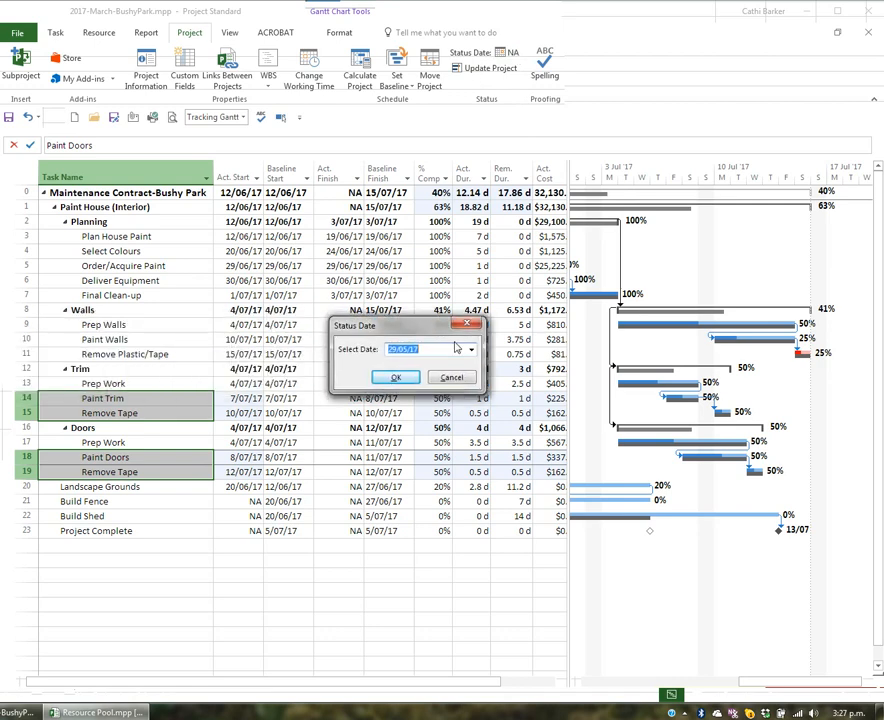
pyautogui.click(472, 352)
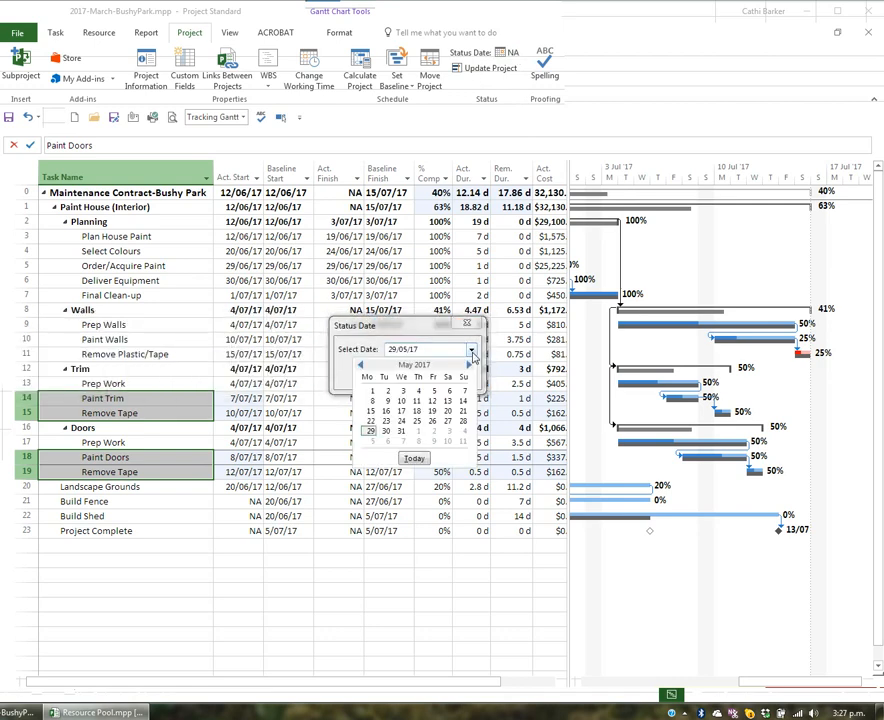
pyautogui.click(469, 365)
pyautogui.click(469, 365)
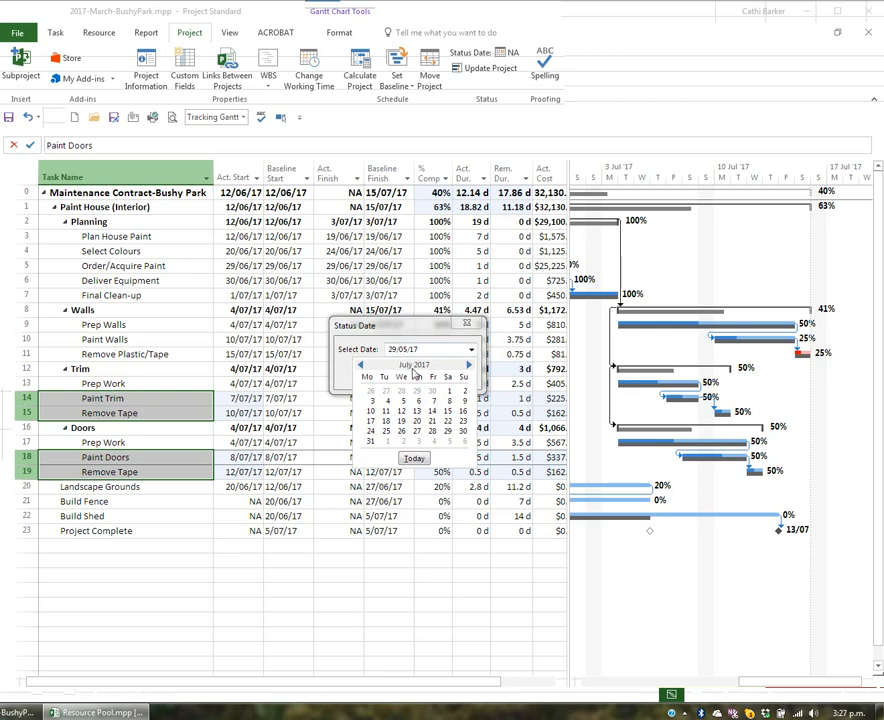
pyautogui.click(447, 401)
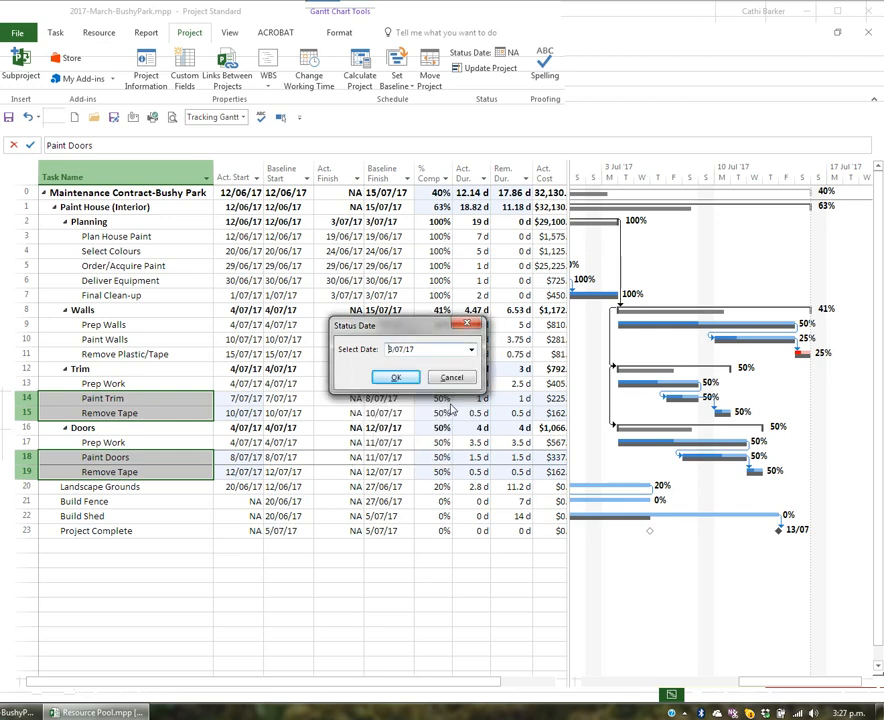
pyautogui.click(400, 378)
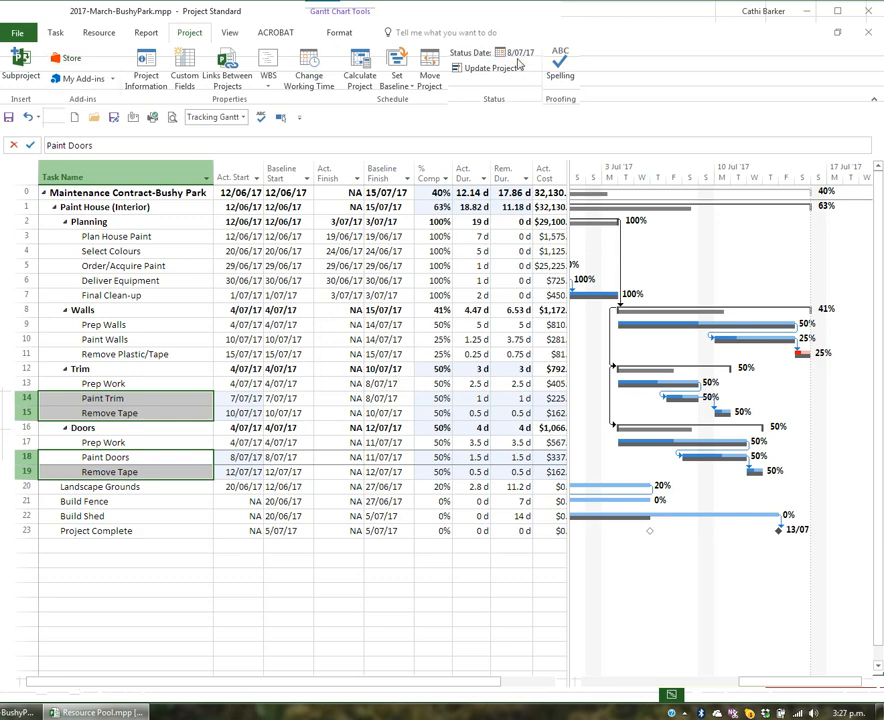
# - Display the current progress line at the project status date, in relation to the actual plan
pyautogui.click(339, 33)
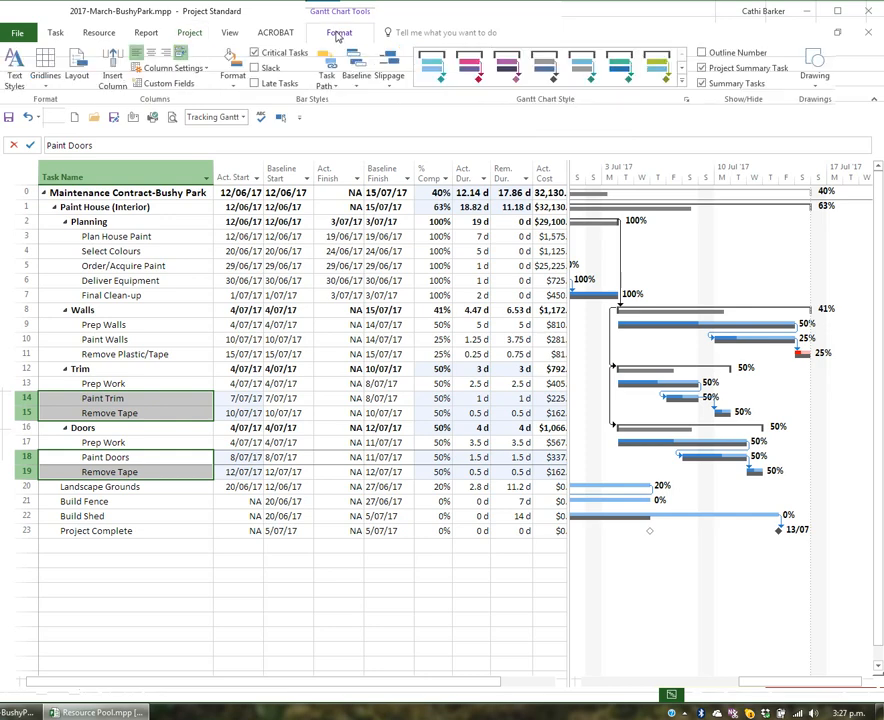
pyautogui.click(45, 76)
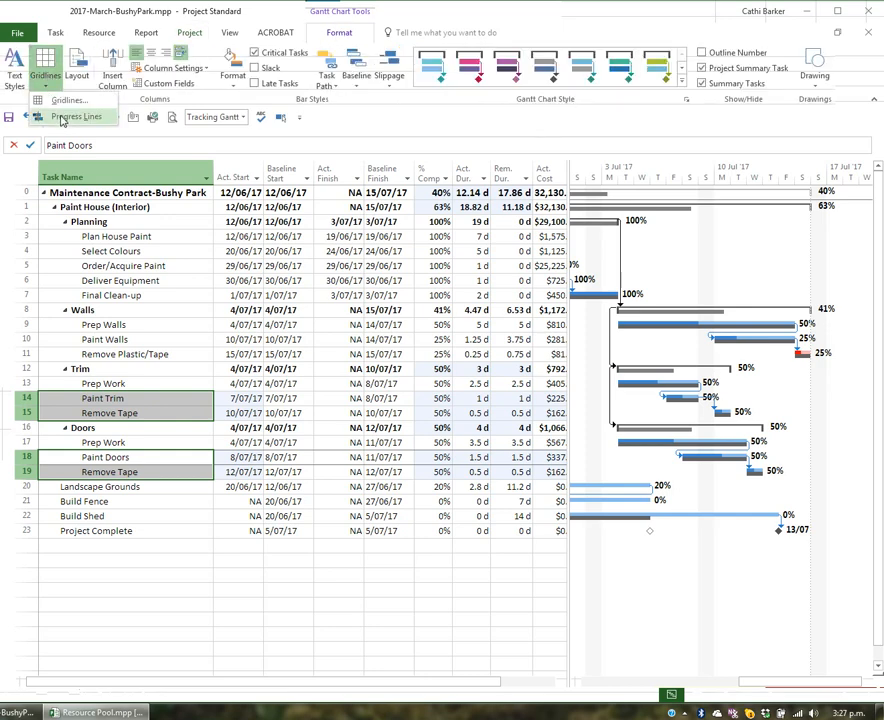
pyautogui.click(62, 118)
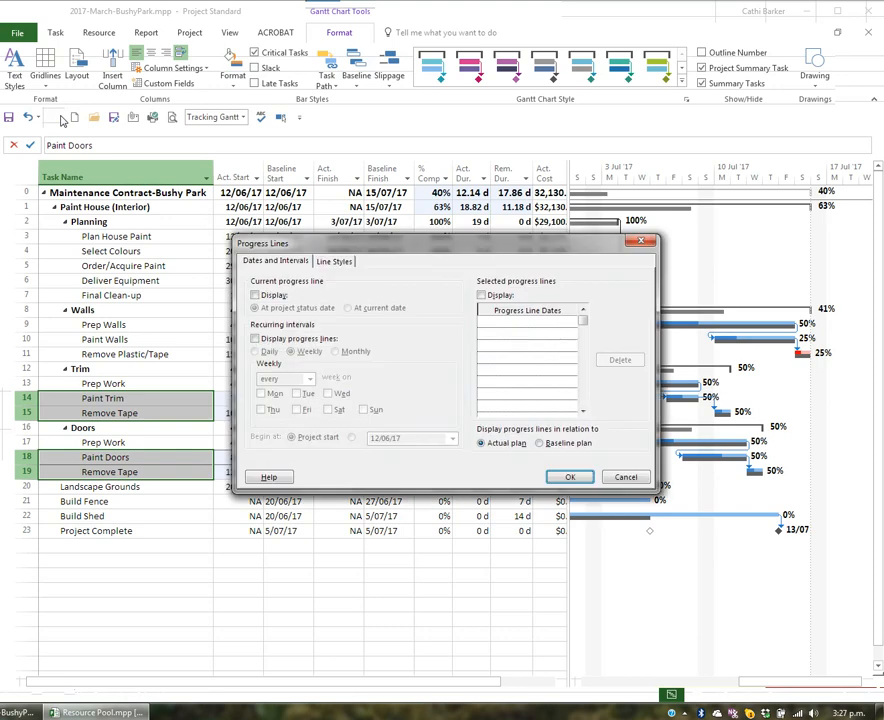
pyautogui.click(285, 295)
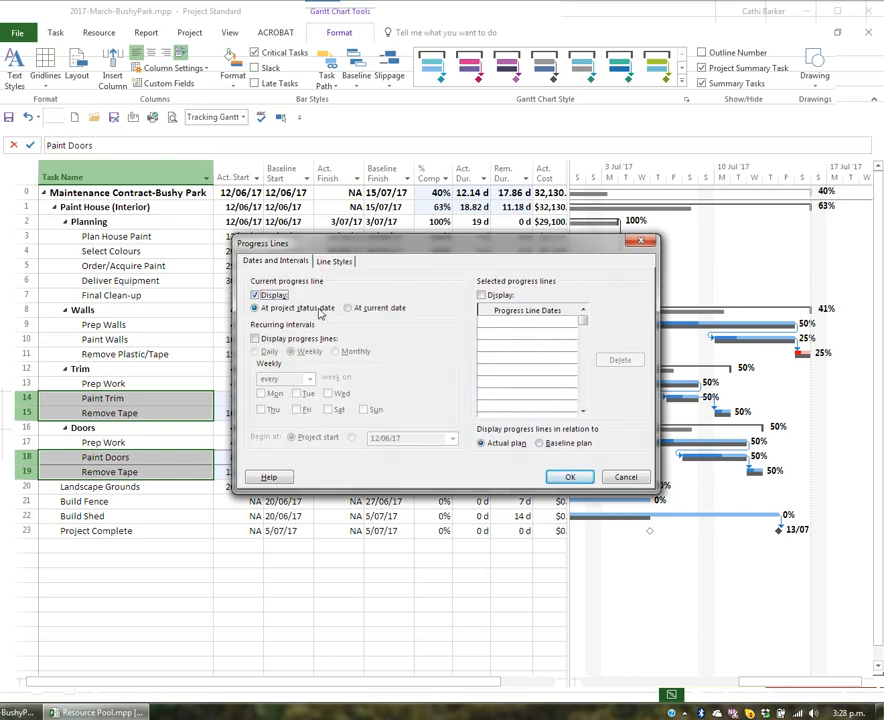
pyautogui.click(570, 477)
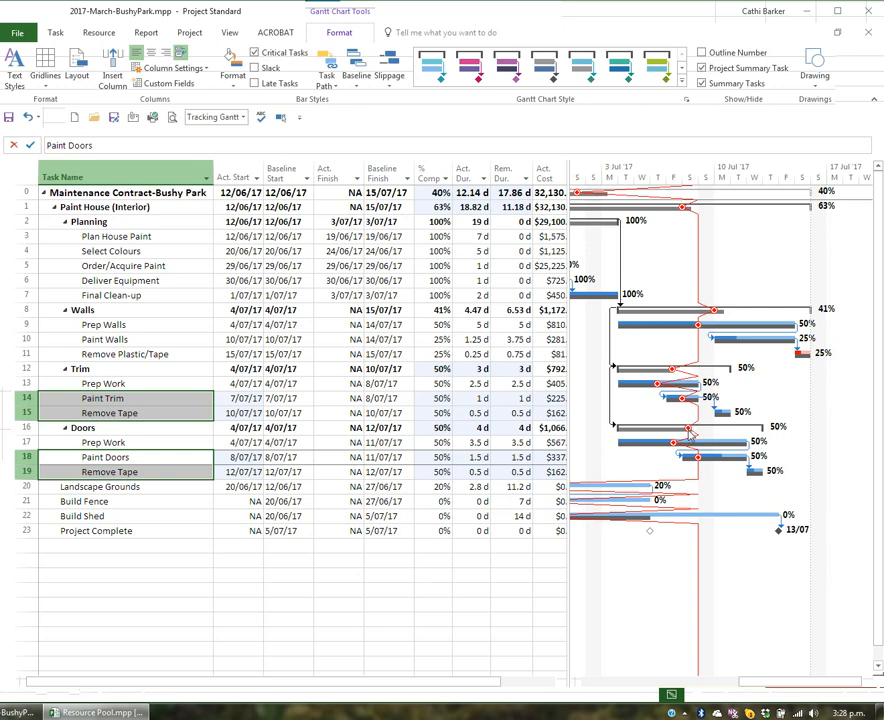
# - Widen the chart area and examine the progress line against the task bars, including the baseline details of Paint Trim
pyautogui.moveTo(700, 461)
pyautogui.moveTo(569, 427); pyautogui.dragTo(381, 426)
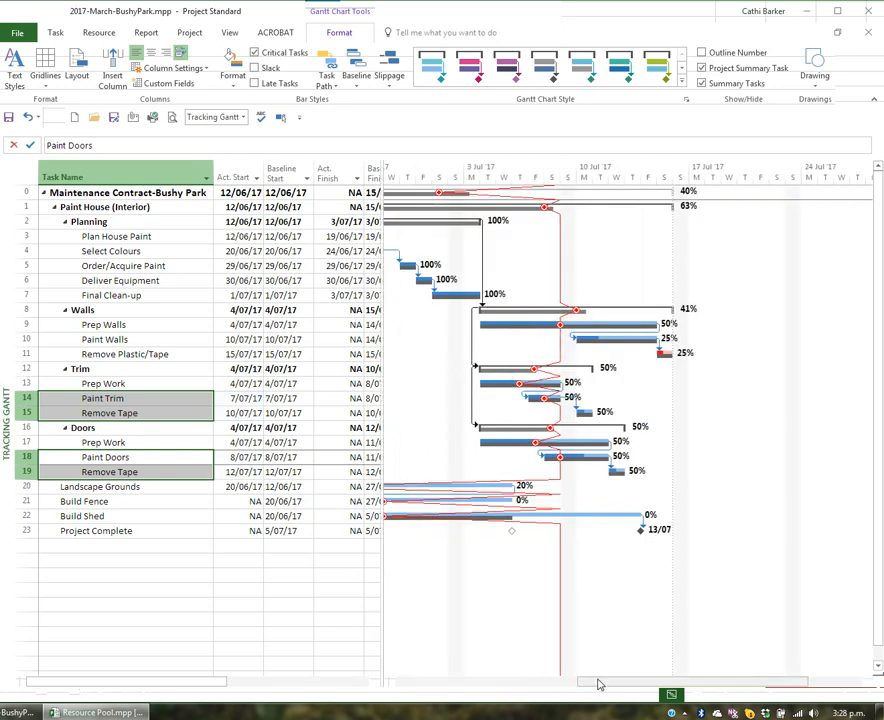
pyautogui.moveTo(585, 682); pyautogui.dragTo(524, 683)
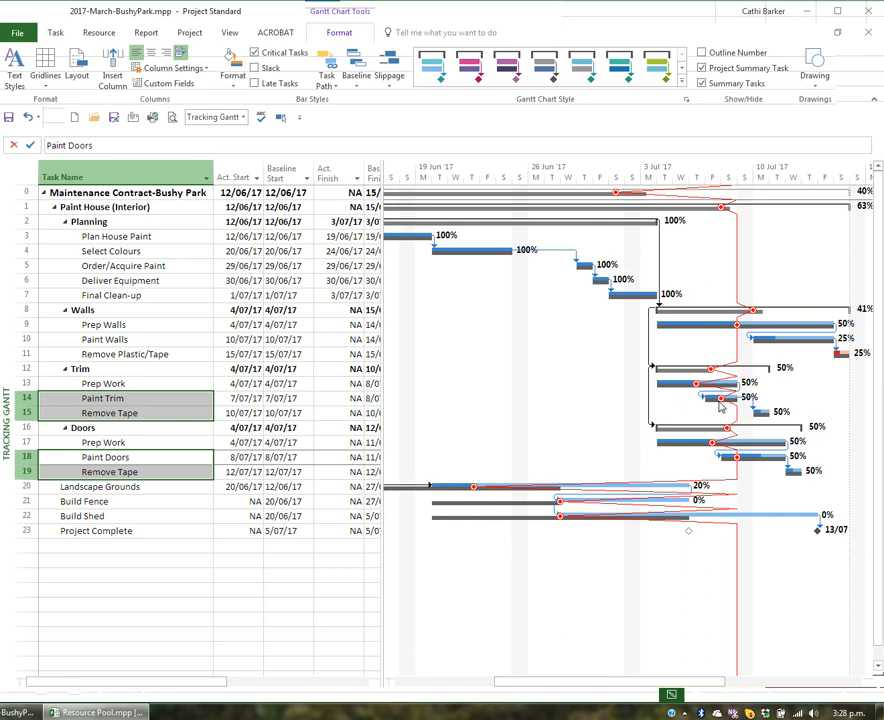
pyautogui.moveTo(719, 403)
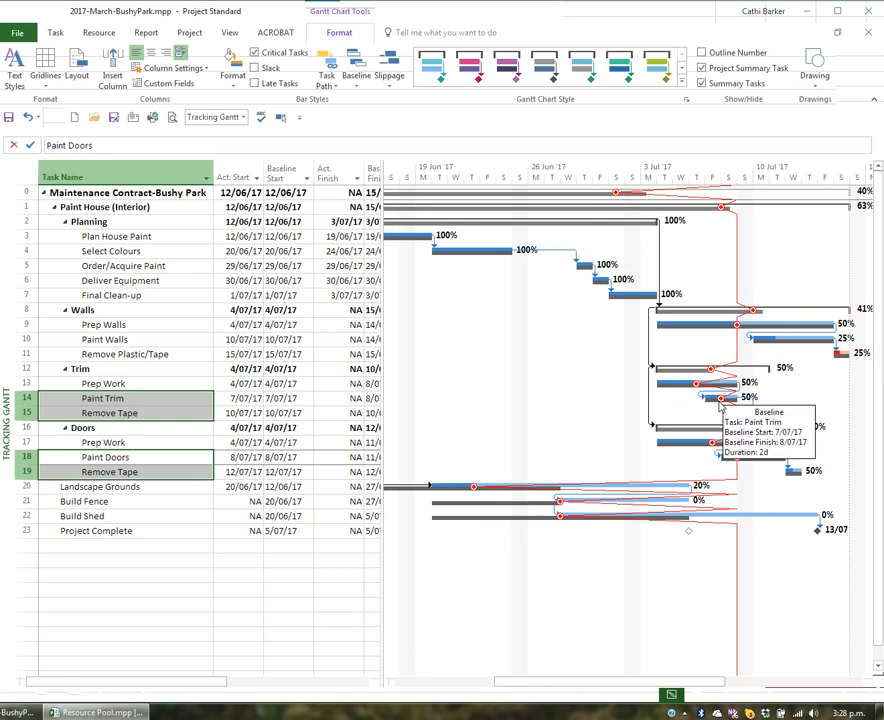